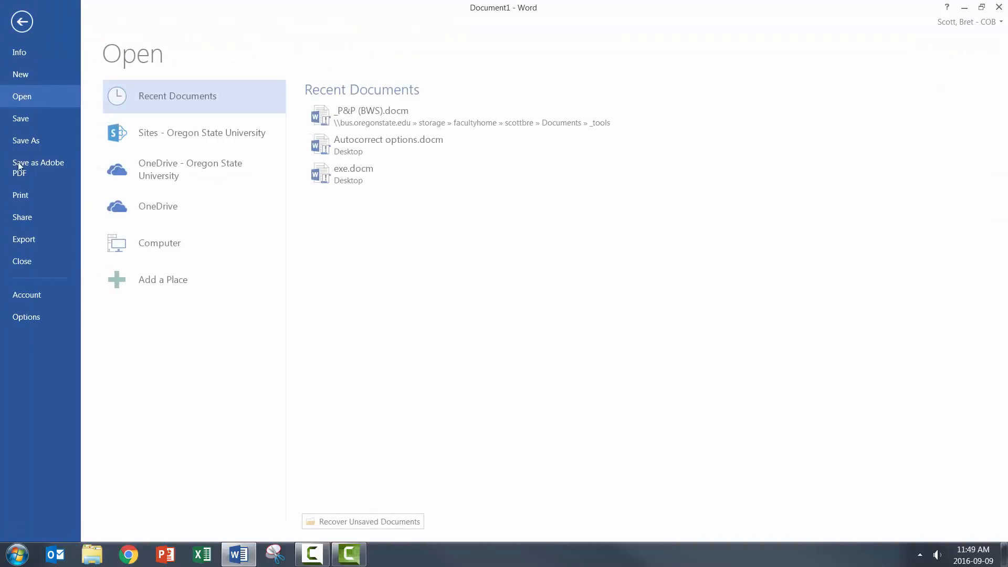
Step: Turn off the Start screen shown when the application starts, and restart Word
left_click(33, 317)
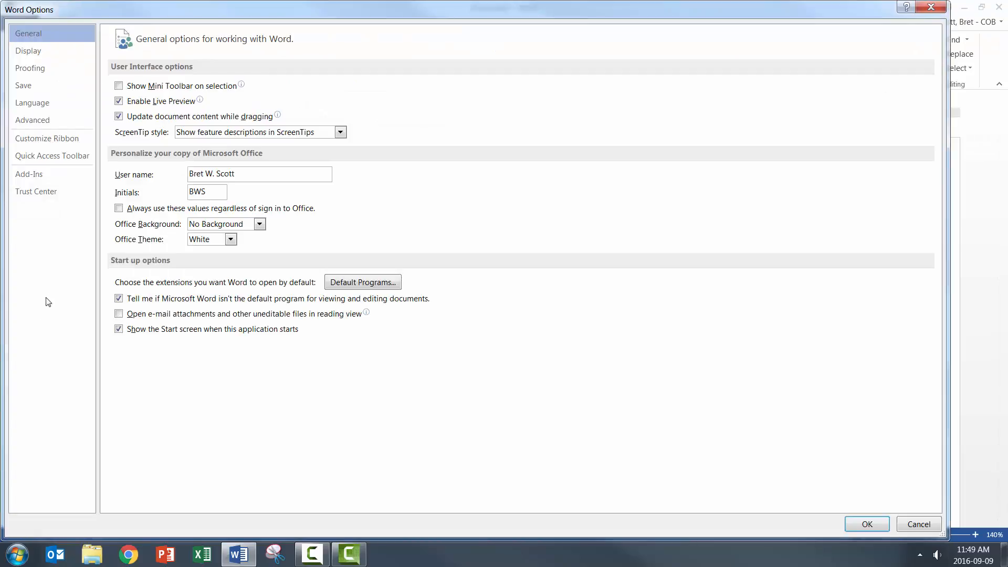
left_click(119, 329)
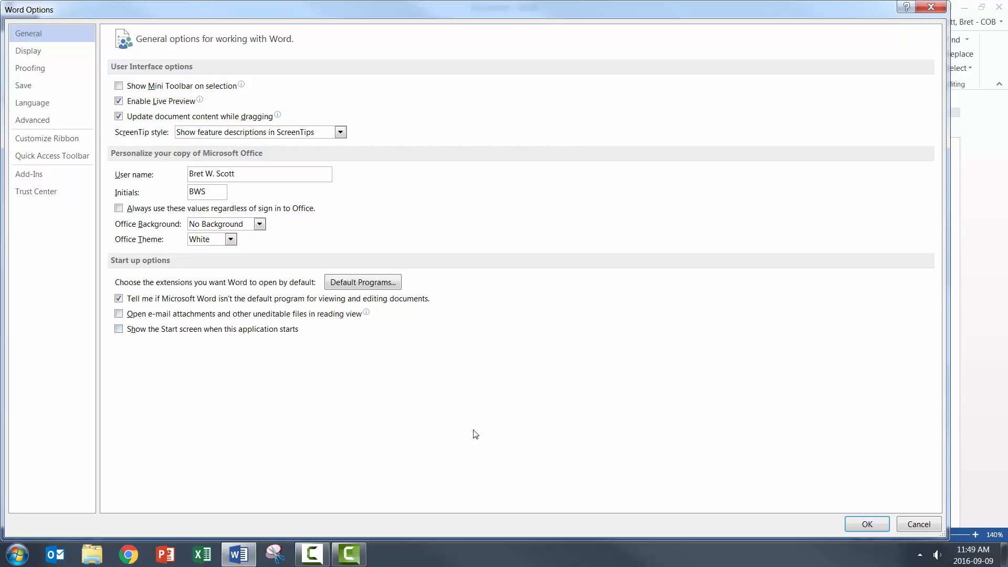
left_click(874, 524)
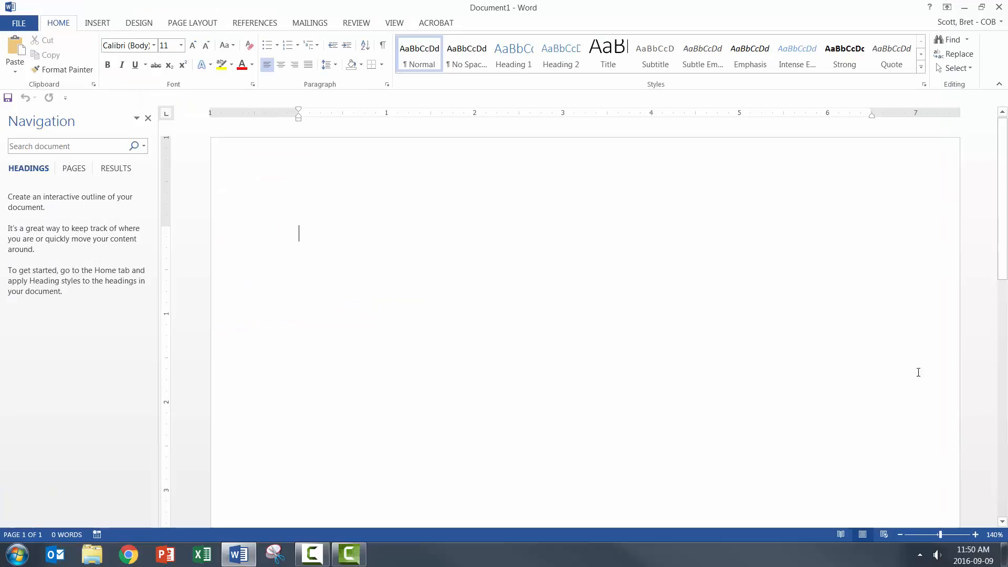
left_click(999, 7)
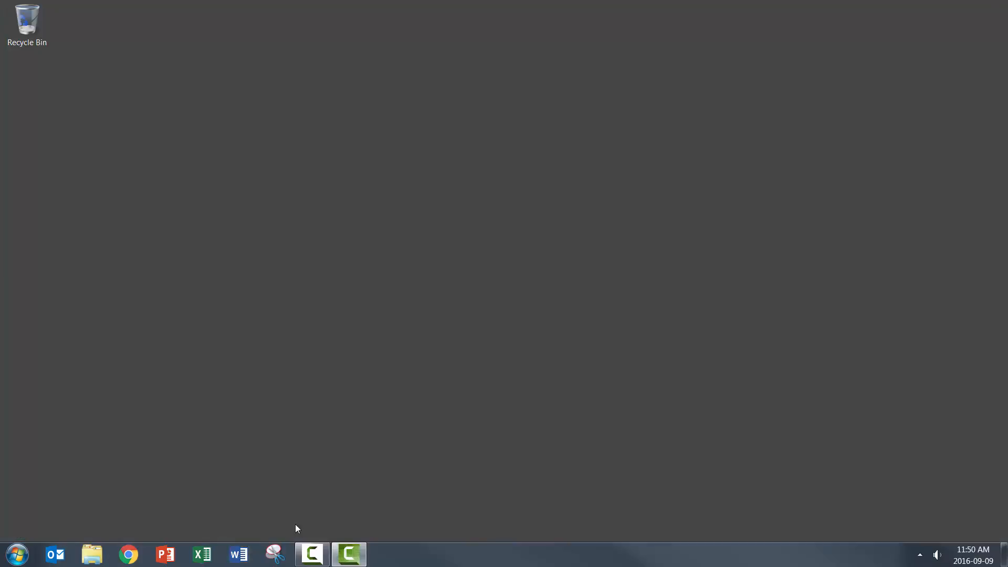
left_click(237, 558)
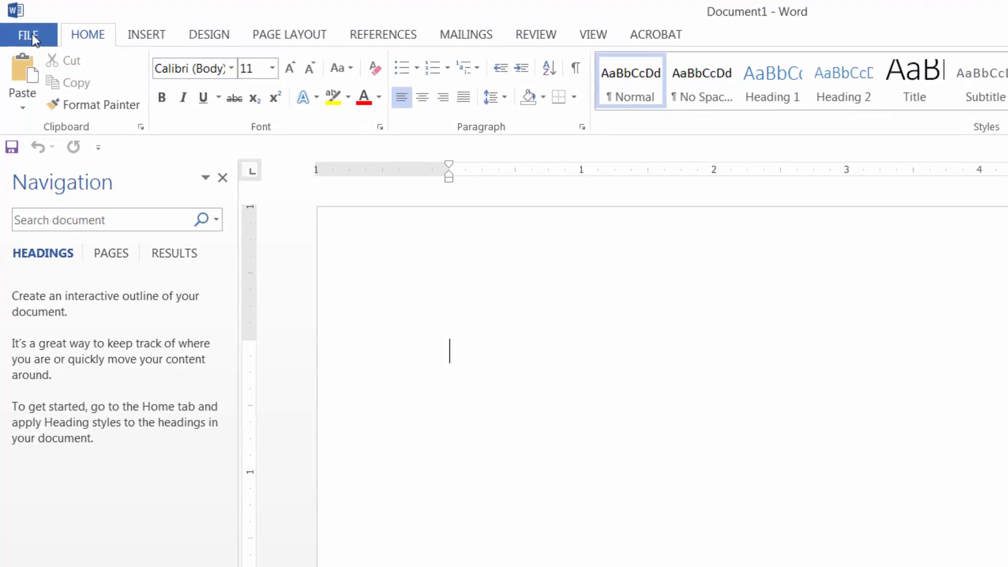
Step: Open the Word options and review the General, Display, Proofing, Save and Language settings
left_click(32, 34)
left_click(51, 476)
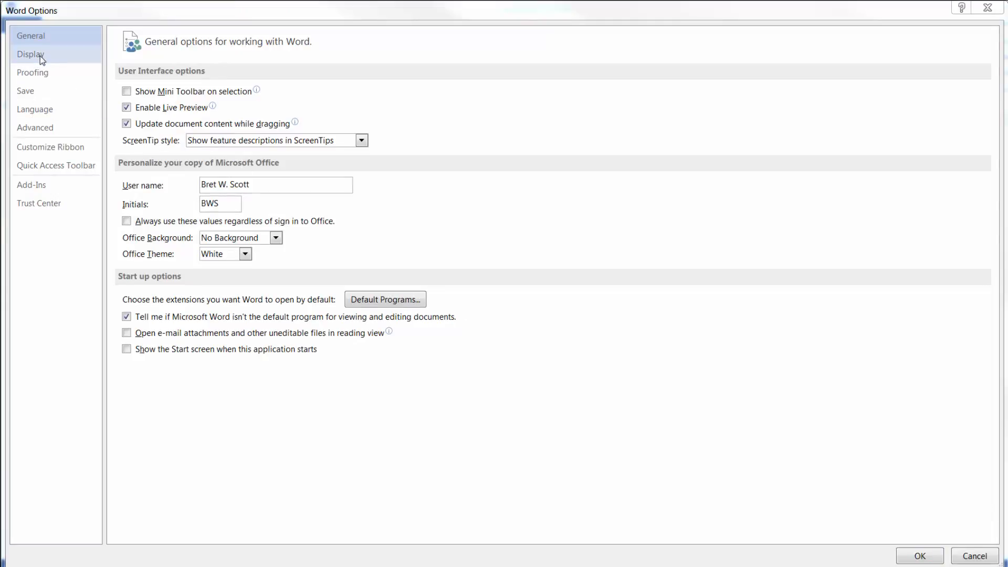
left_click(32, 57)
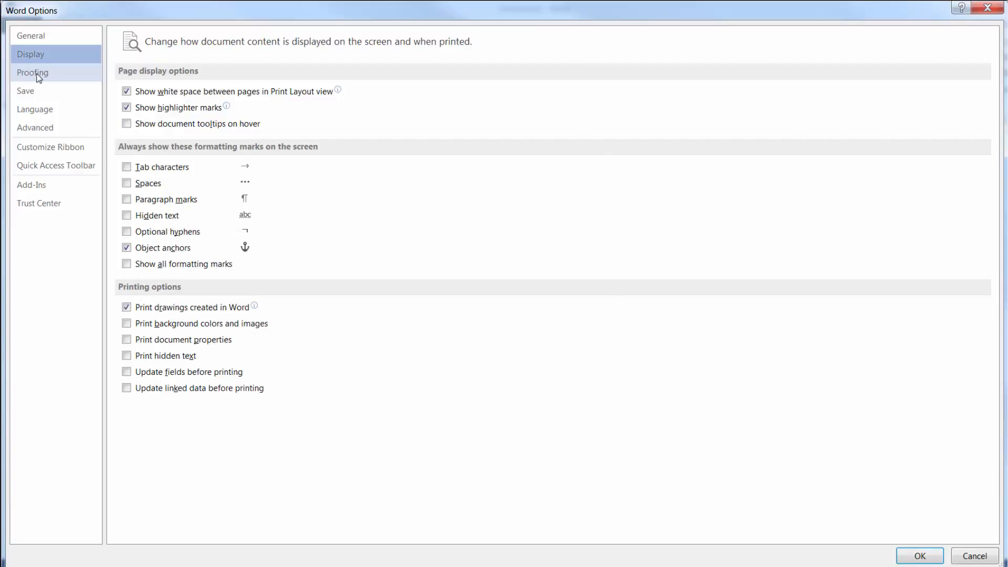
left_click(38, 77)
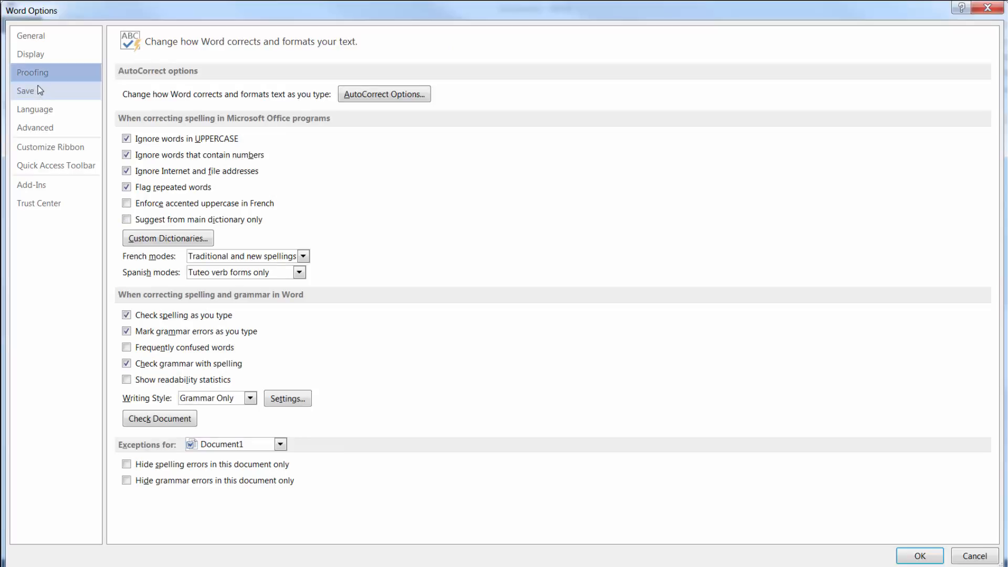
left_click(38, 91)
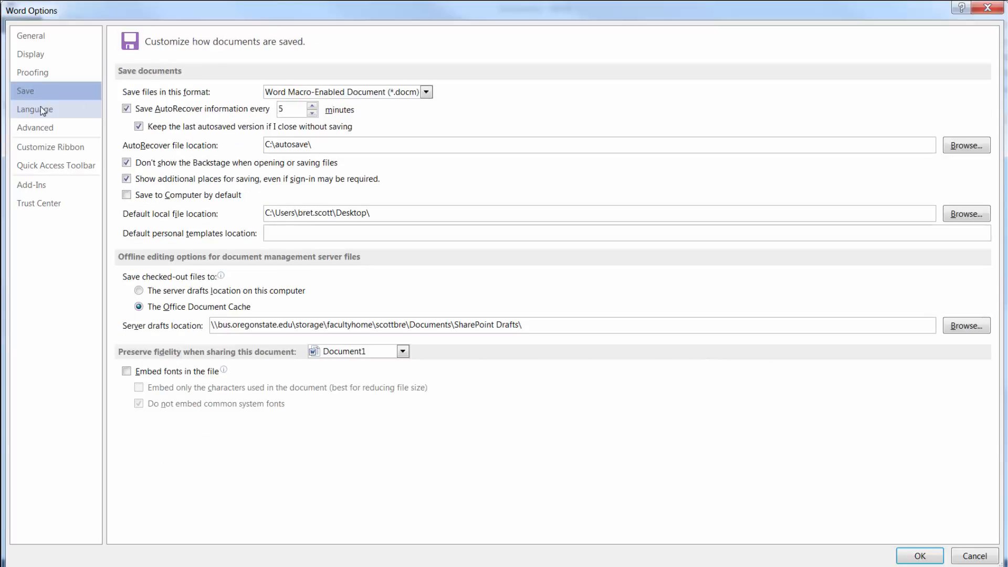
left_click(43, 112)
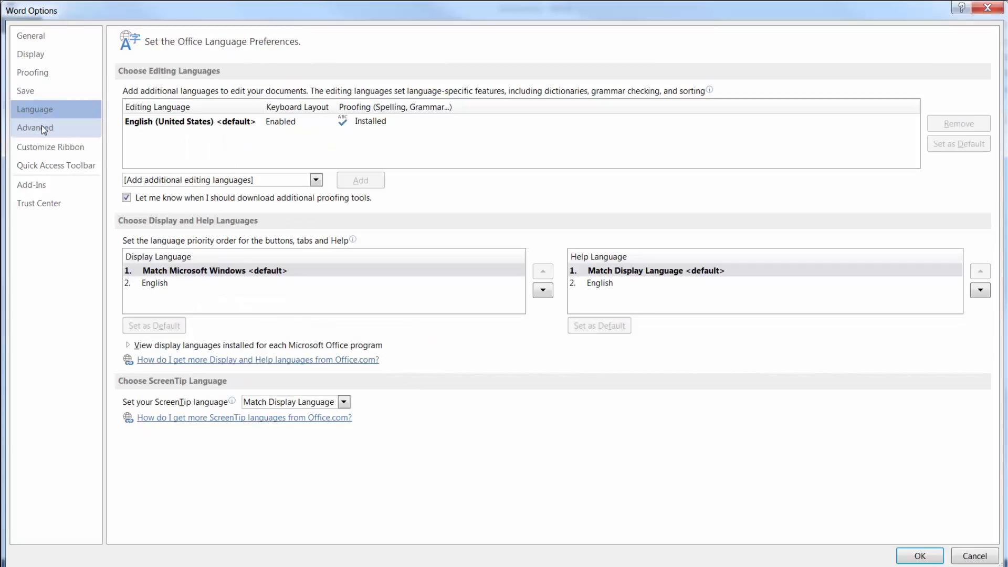
Step: Look through all the Advanced options, from editing through to layout and compatibility
left_click(42, 127)
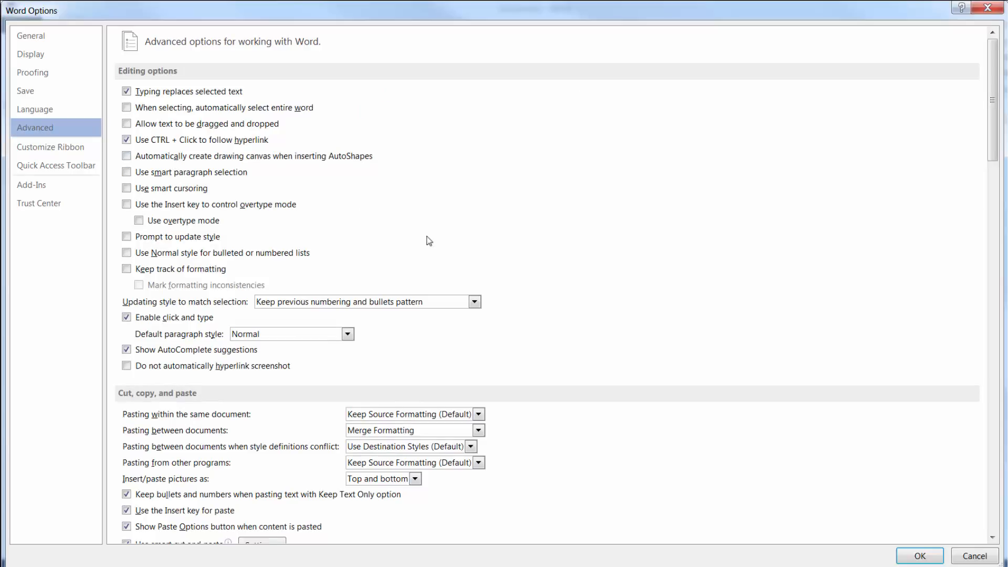
left_click(992, 537)
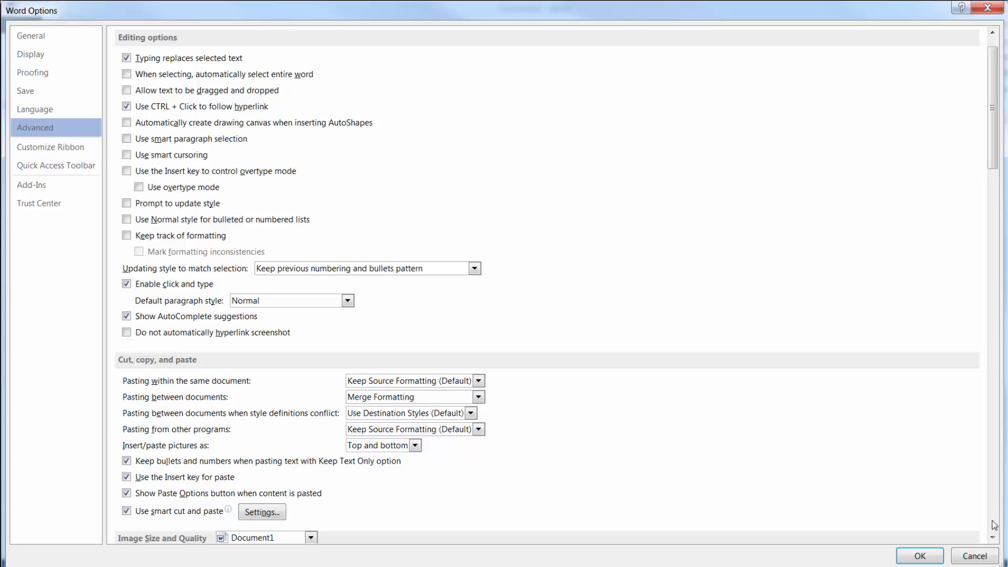
left_click(994, 524)
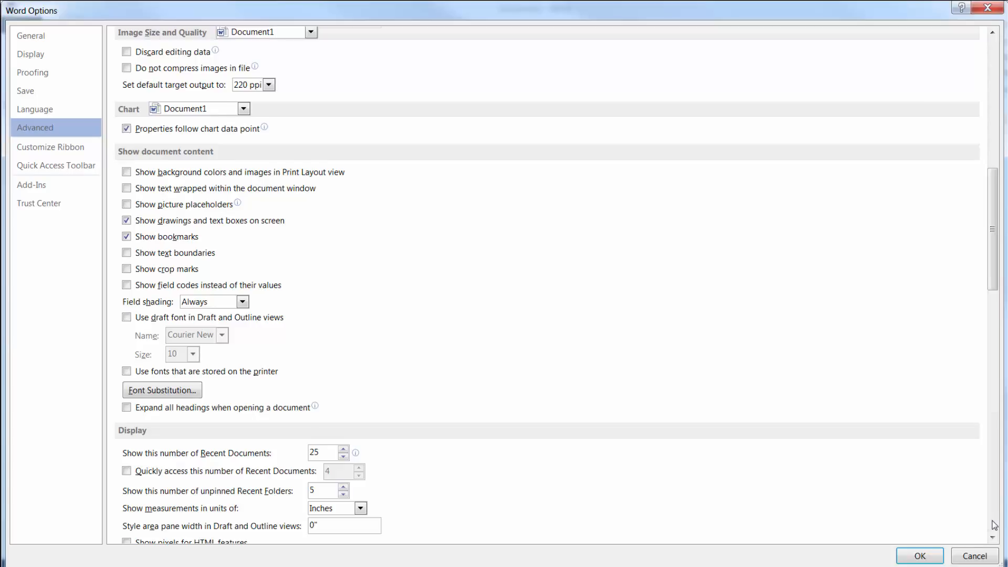
left_click(993, 525)
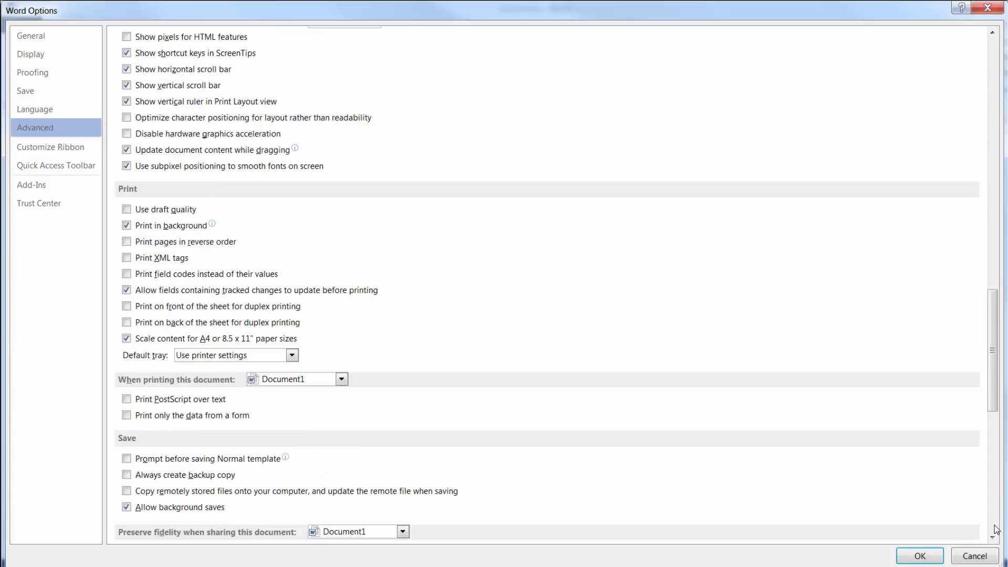
left_click(996, 529)
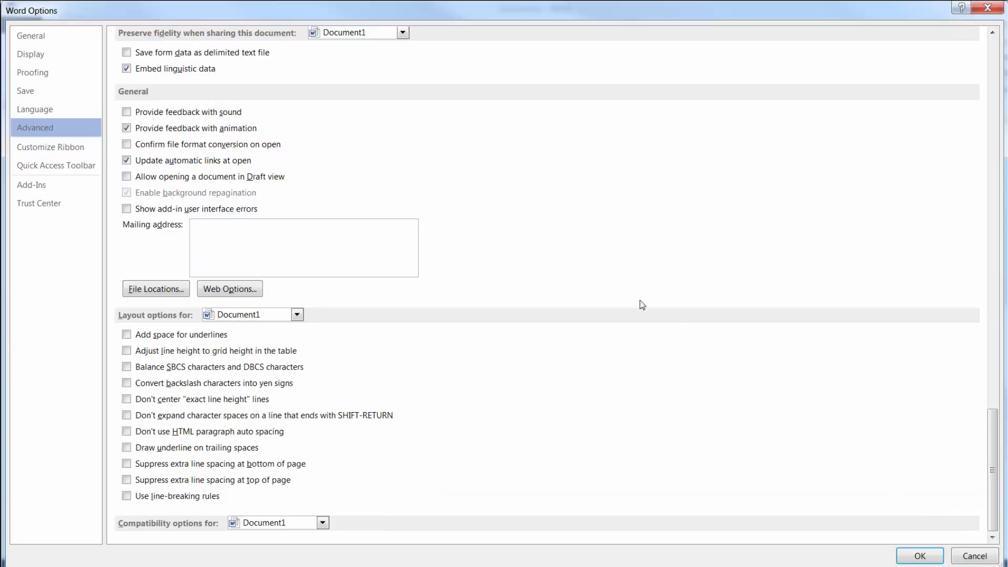
Step: Review the ribbon, Quick Access Toolbar, add-in and Trust Center settings, and close the options
left_click(37, 150)
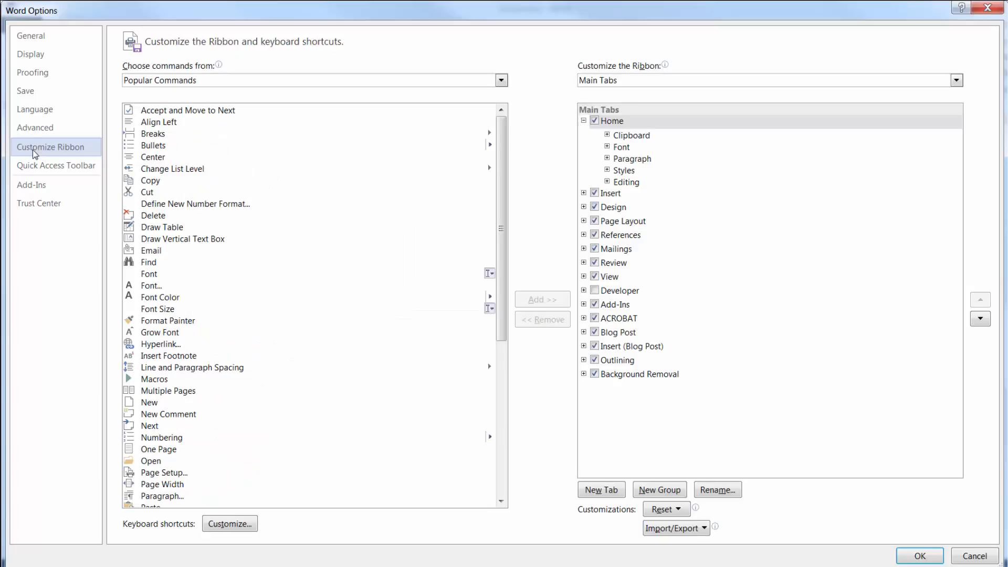
left_click(32, 168)
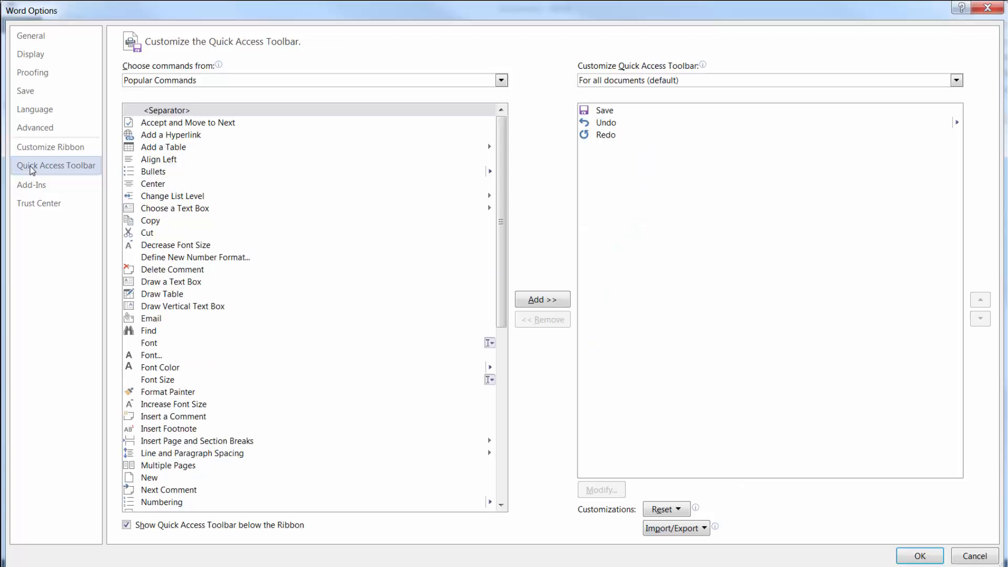
left_click(31, 185)
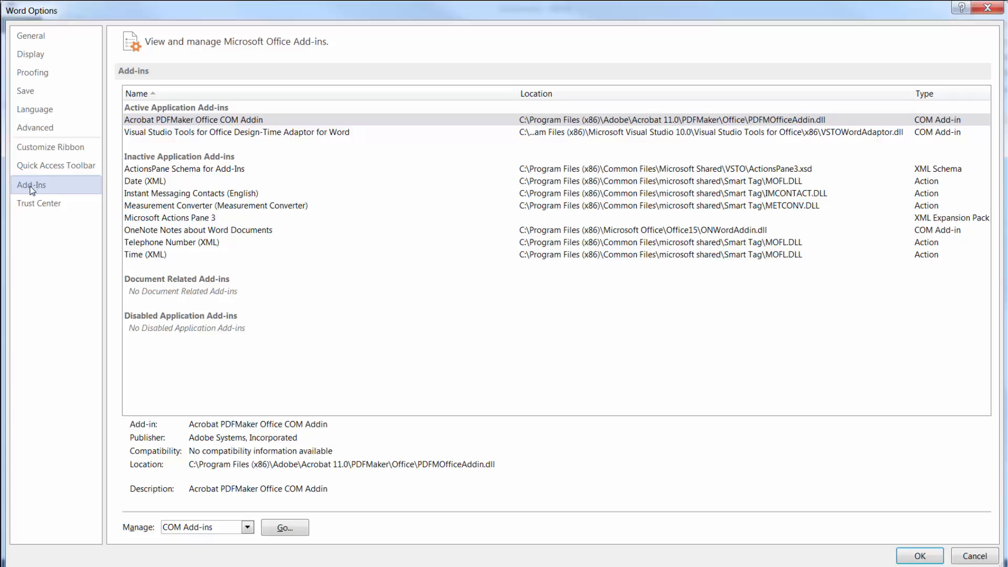
left_click(32, 205)
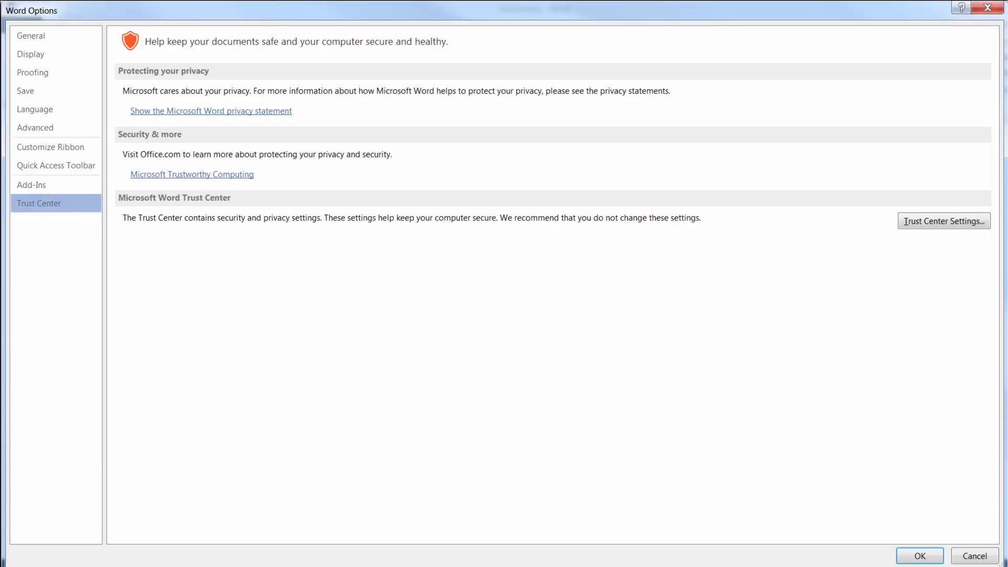
left_click(920, 555)
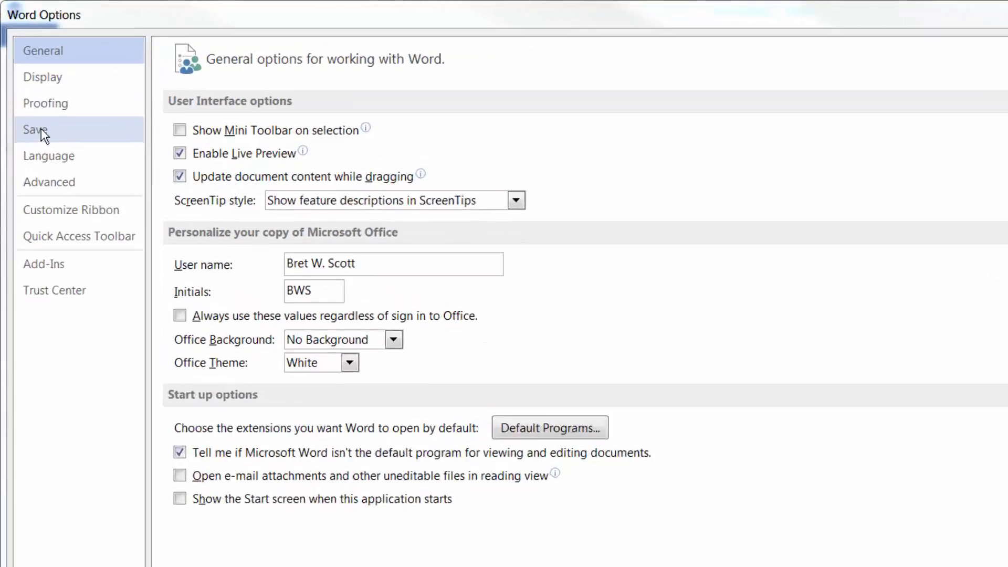
Step: Choose Word Macro-Enabled Document (*.docm) as the default save format and check the AutoRecover and default local file locations
left_click(27, 86)
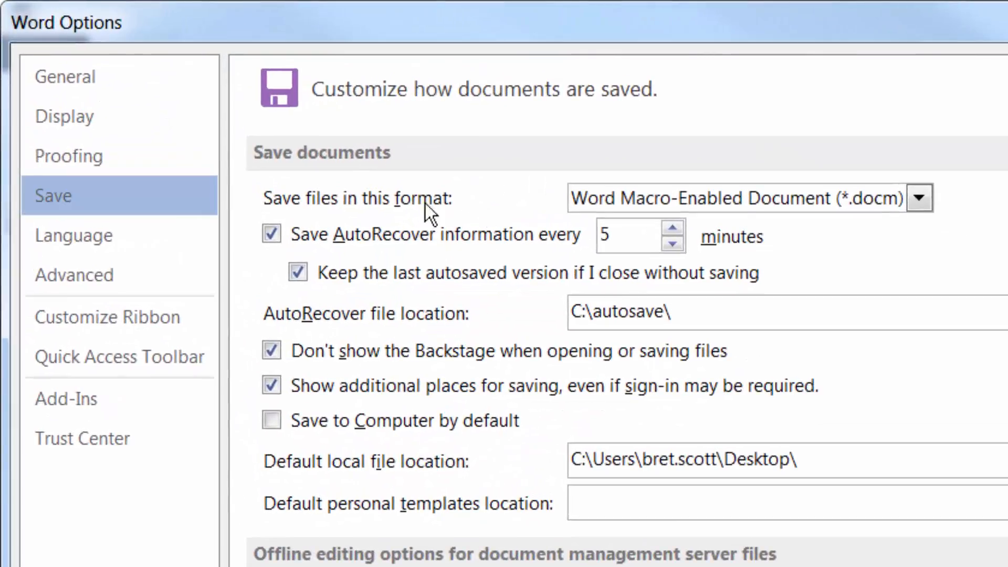
left_click(918, 198)
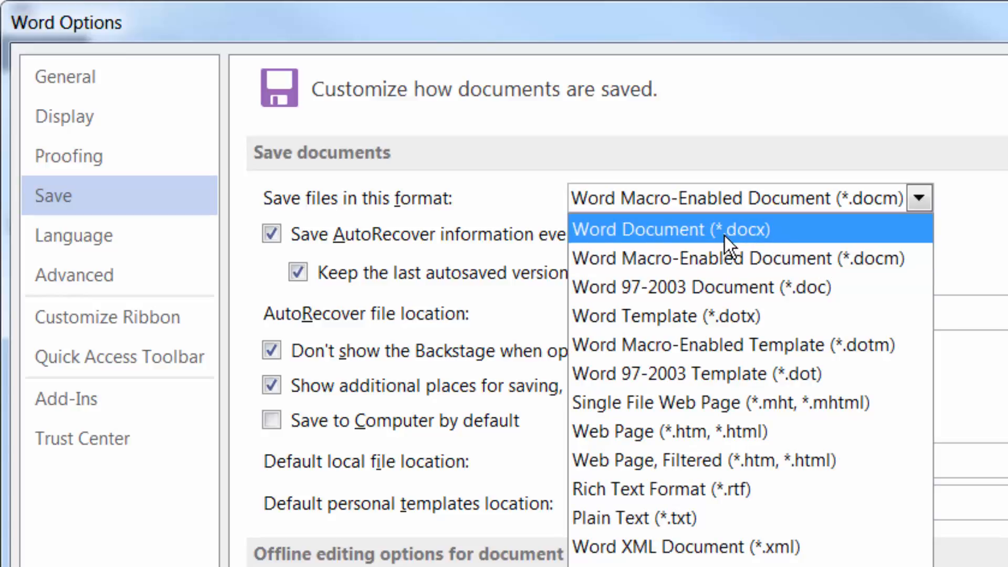
left_click(821, 260)
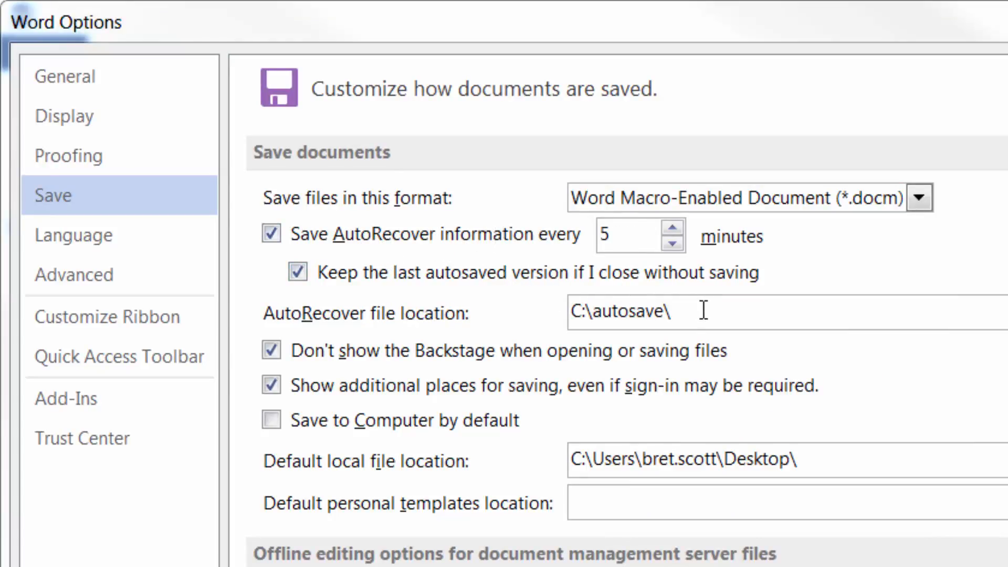
left_click(682, 310)
double_click(760, 458)
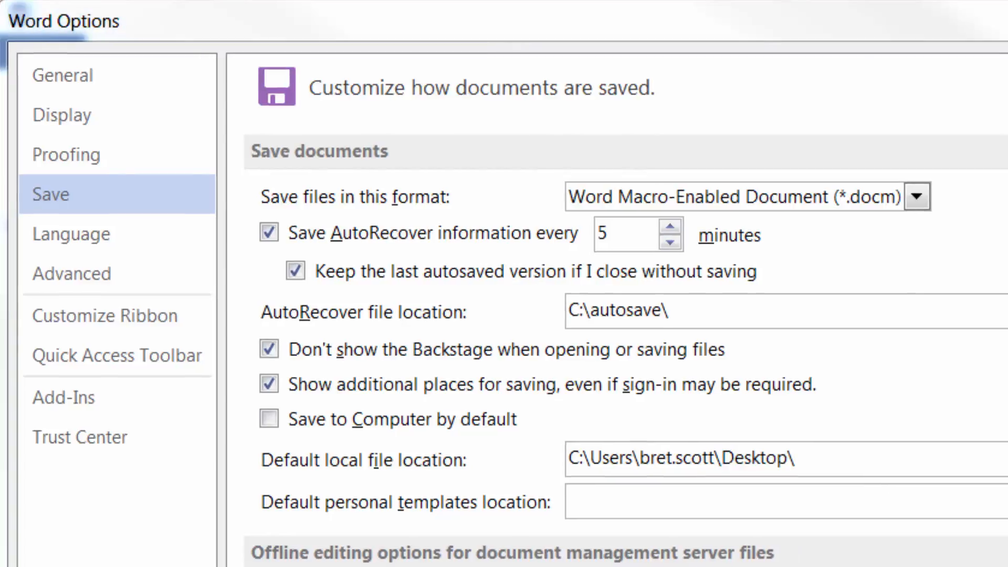
Step: Open the AutoCorrect options from the proofing settings
left_click(71, 158)
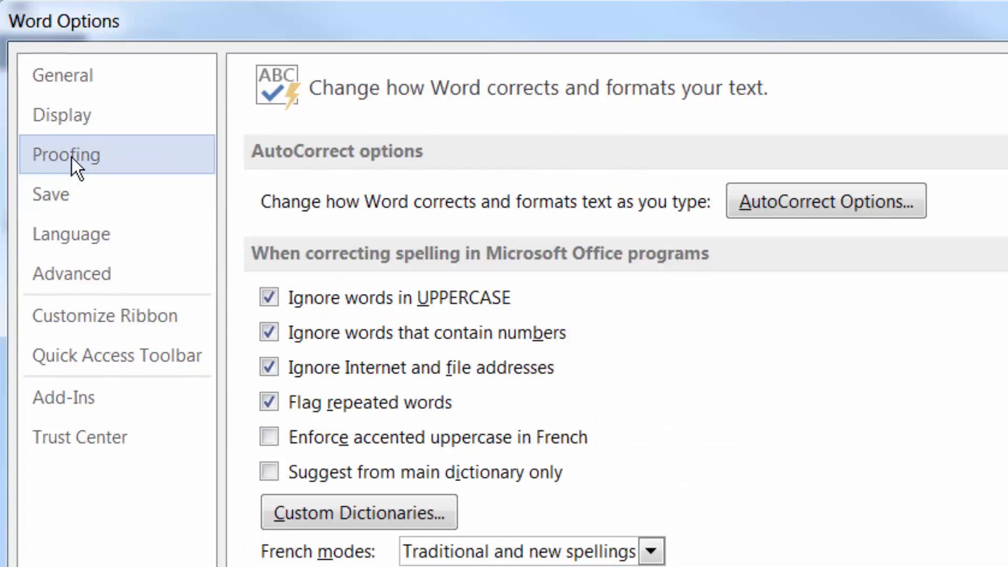
left_click(801, 196)
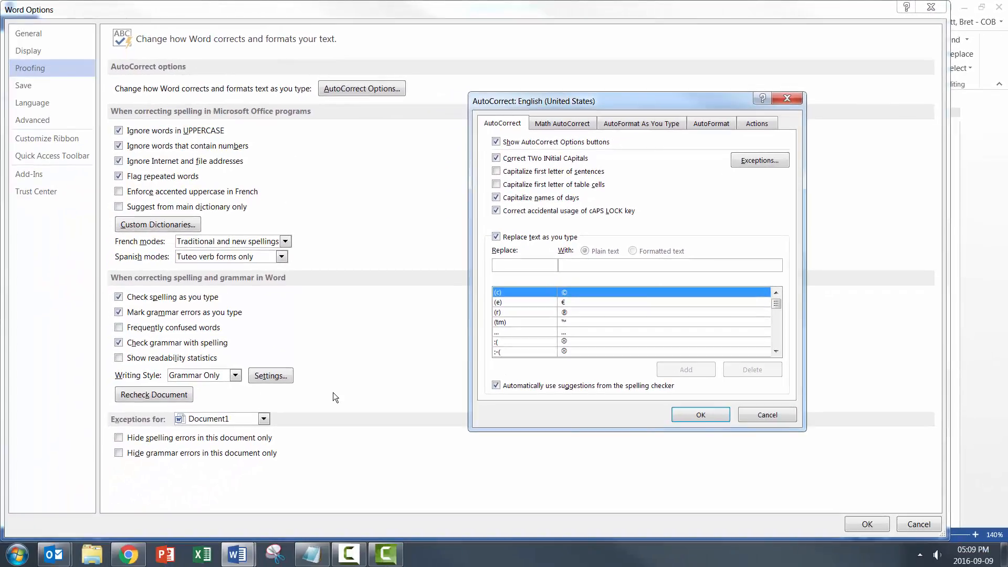
Step: Switch to Windows Explorer and go to the folder %appdata%\Microsoft\Office
left_click(92, 553)
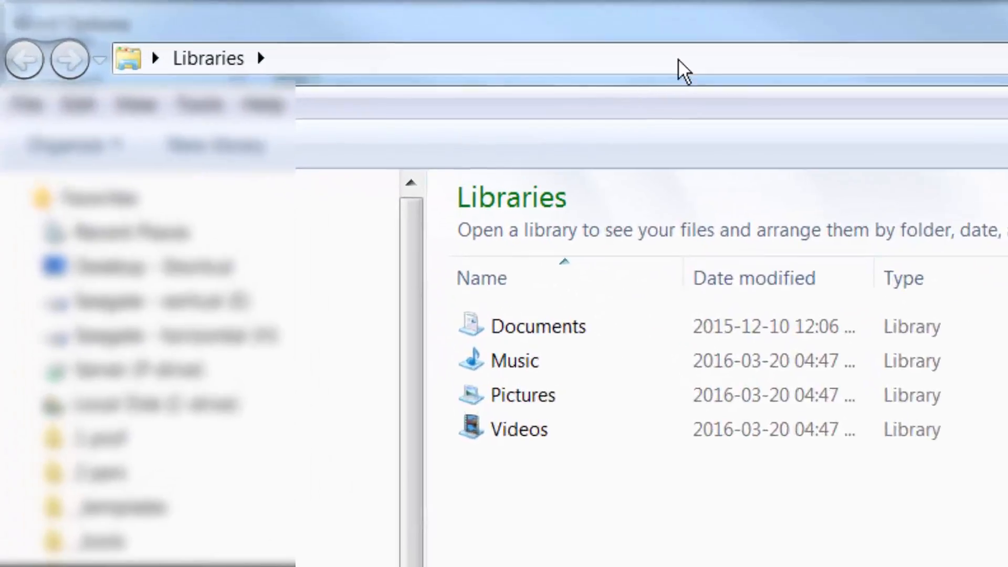
left_click(470, 43)
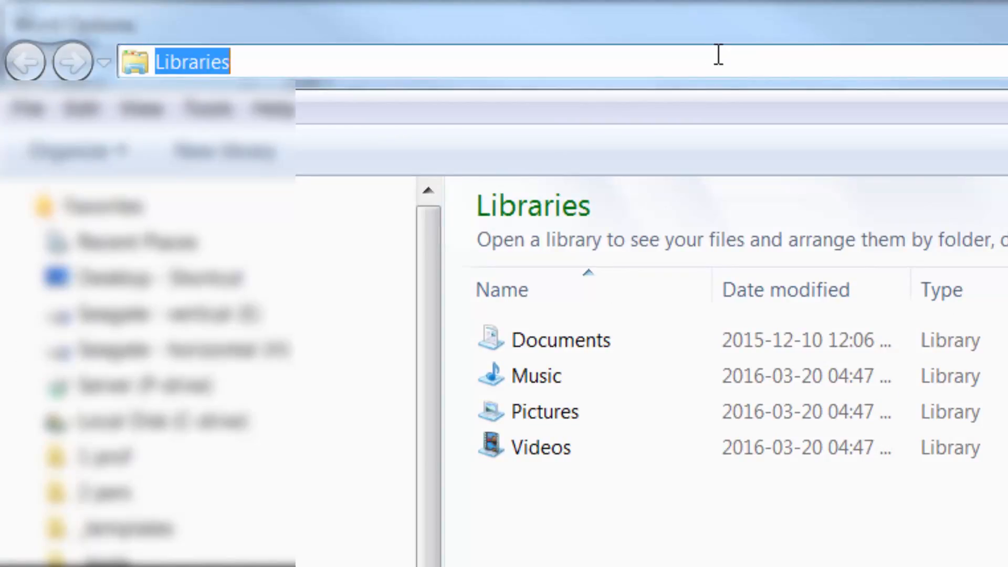
type("%appdata")
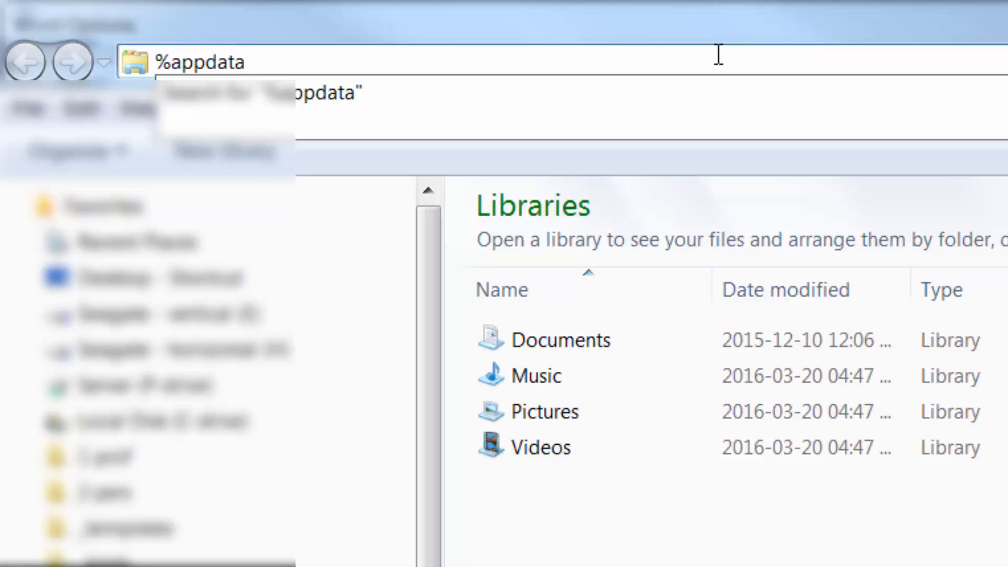
type("%")
type("\\")
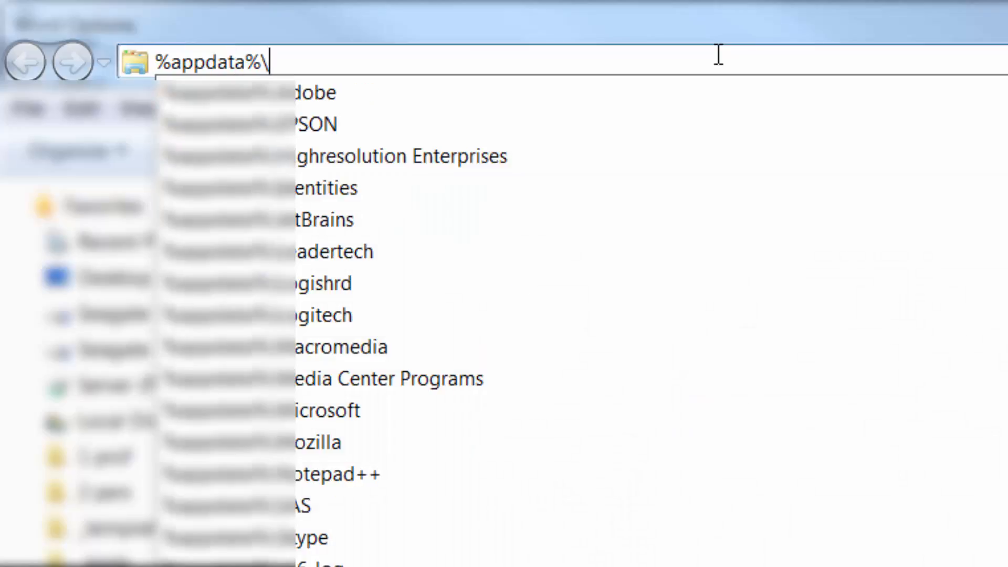
type("Microsoft\\")
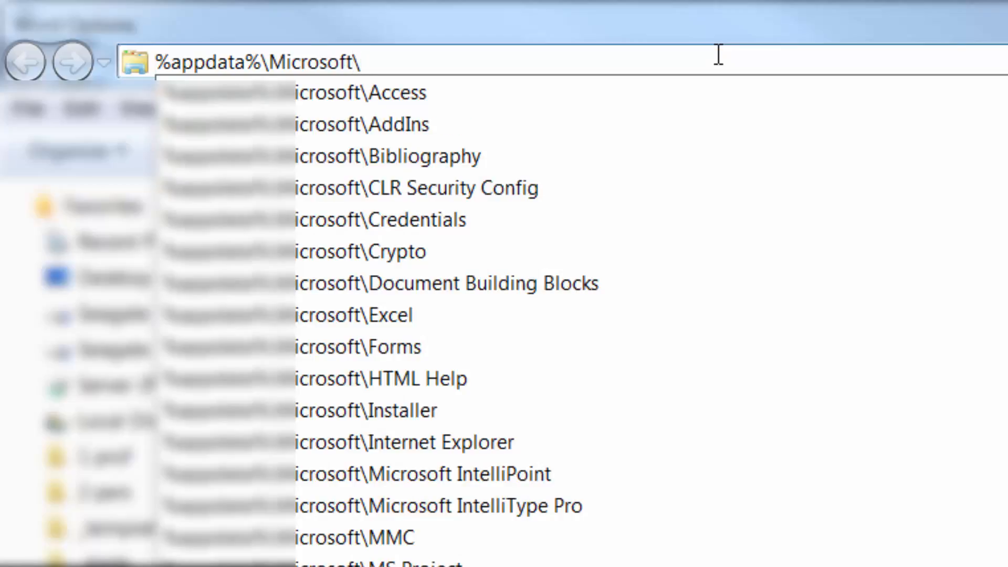
type("Office")
key("Return")
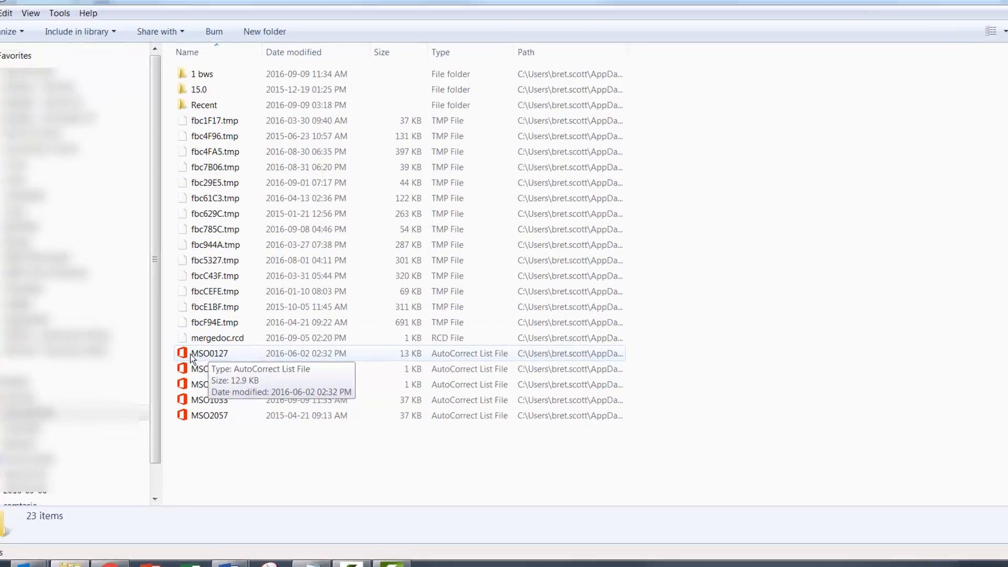
Step: Inspect the file properties of the MSO2057 AutoCorrect list, close them, and select the MSO0127 list
right_click(124, 461)
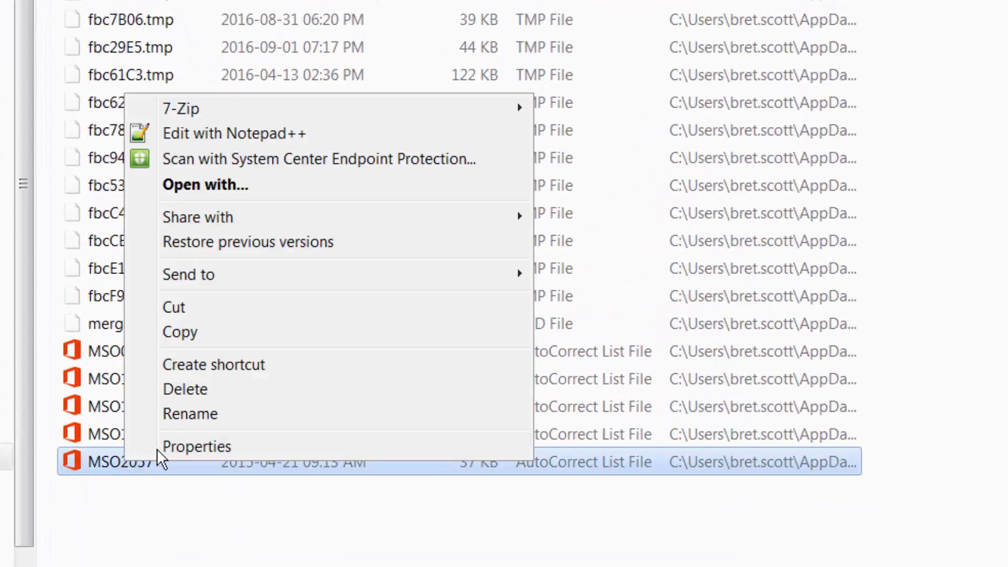
left_click(190, 443)
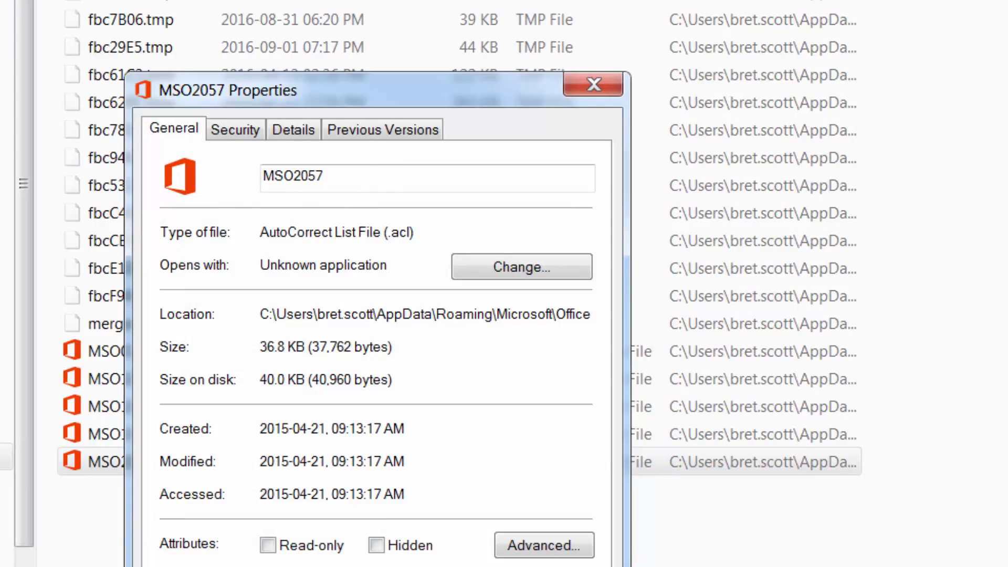
key("Escape")
left_click(112, 350)
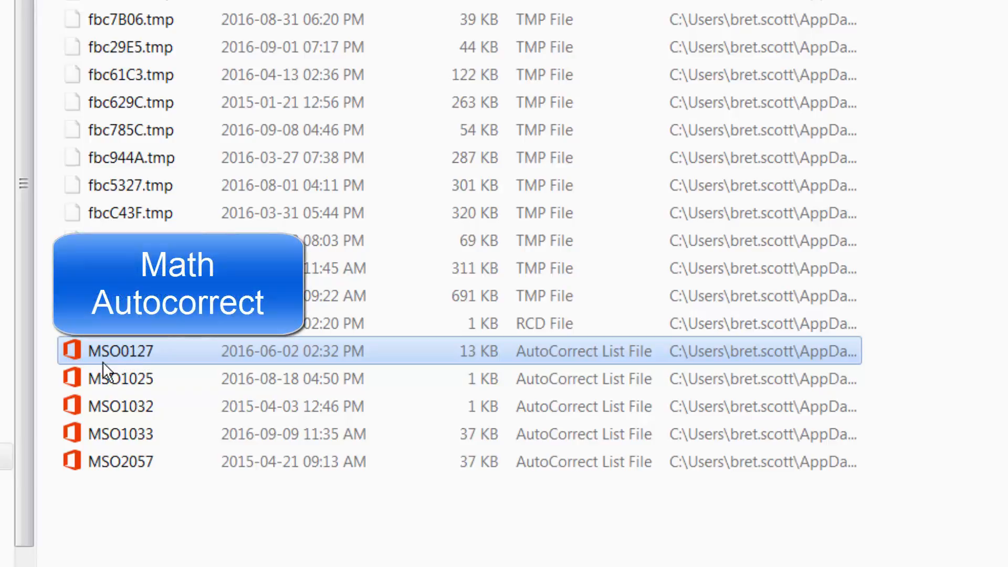
Step: Select the MSO1033 AutoCorrect list file
left_click(137, 437)
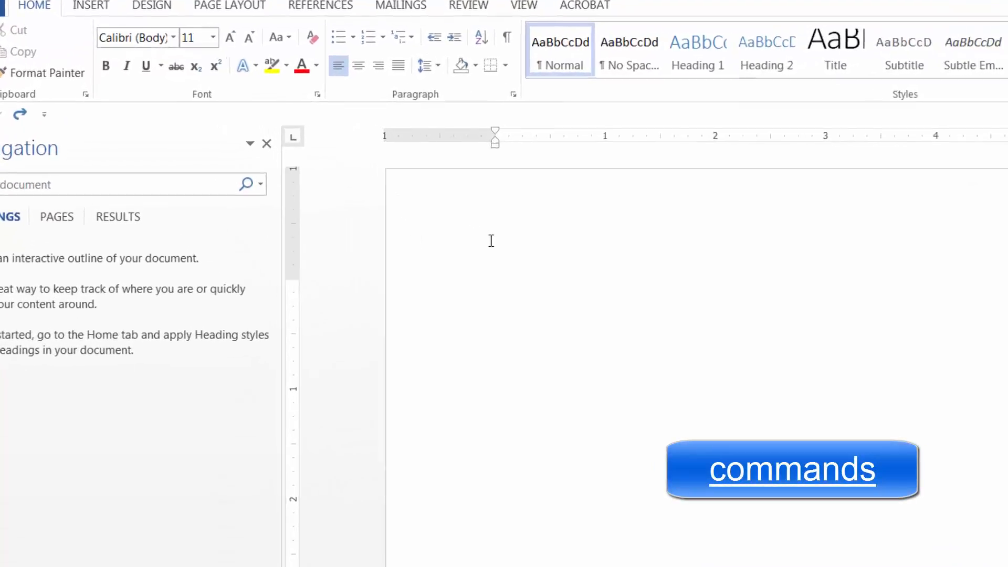
Step: Switch to the blank Word document, enter the word "accounting" and make it bold
type("ac")
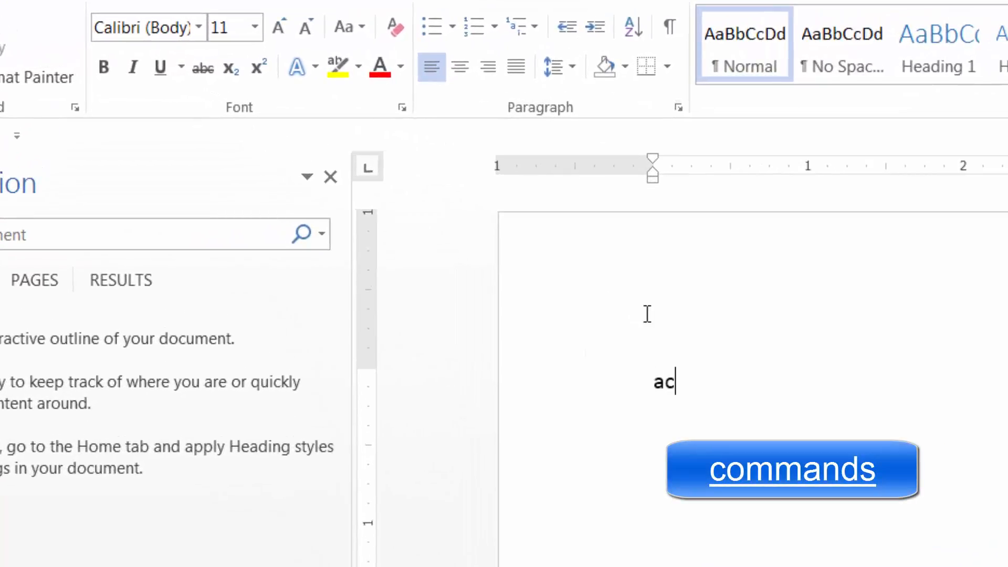
type("counting")
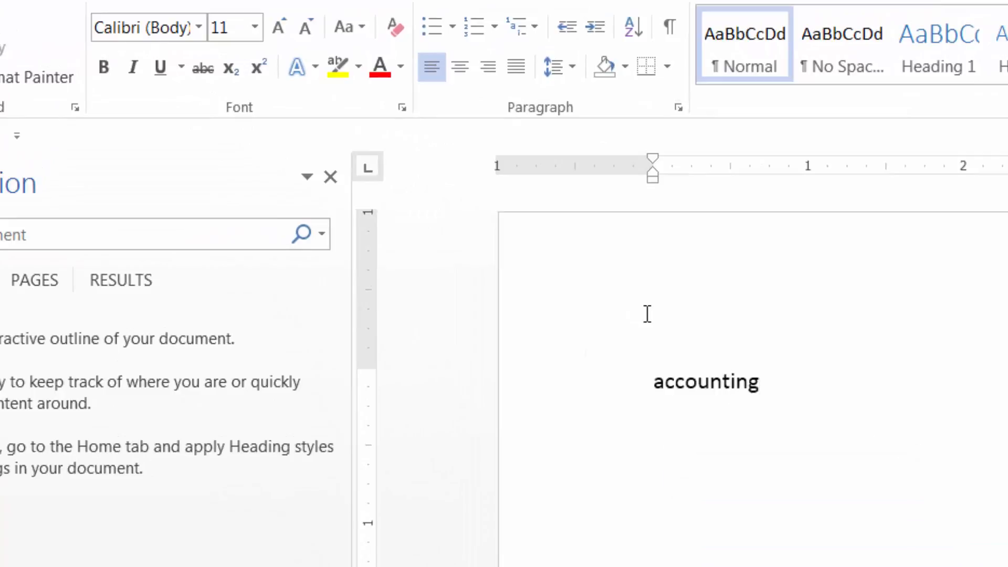
key("ctrl+shift+Left")
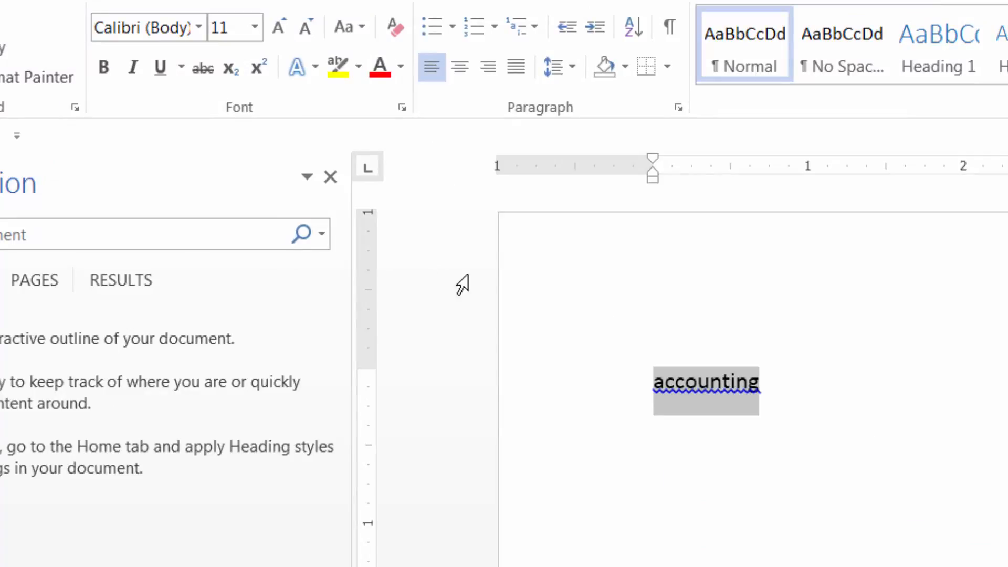
left_click(104, 67)
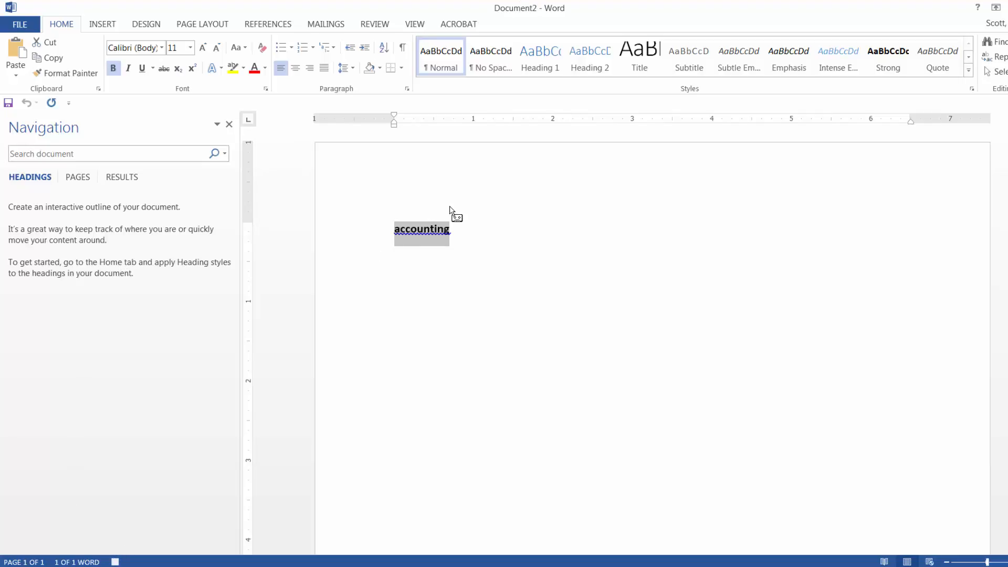
Step: While recording the macro, delete the word, turn bold off, enter "accounting" again, make it bold and stop the recording
key("Delete")
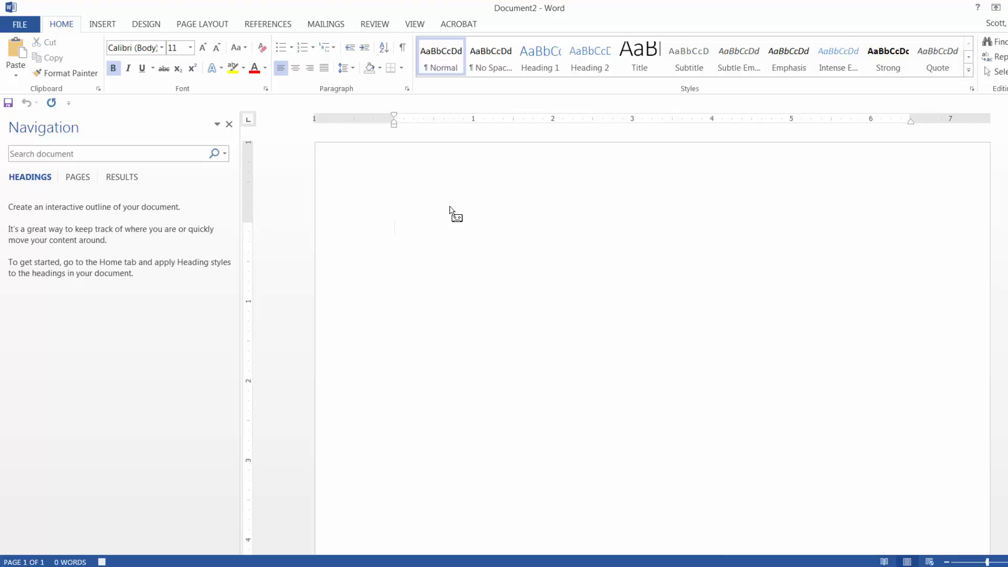
left_click(113, 69)
type("accounting")
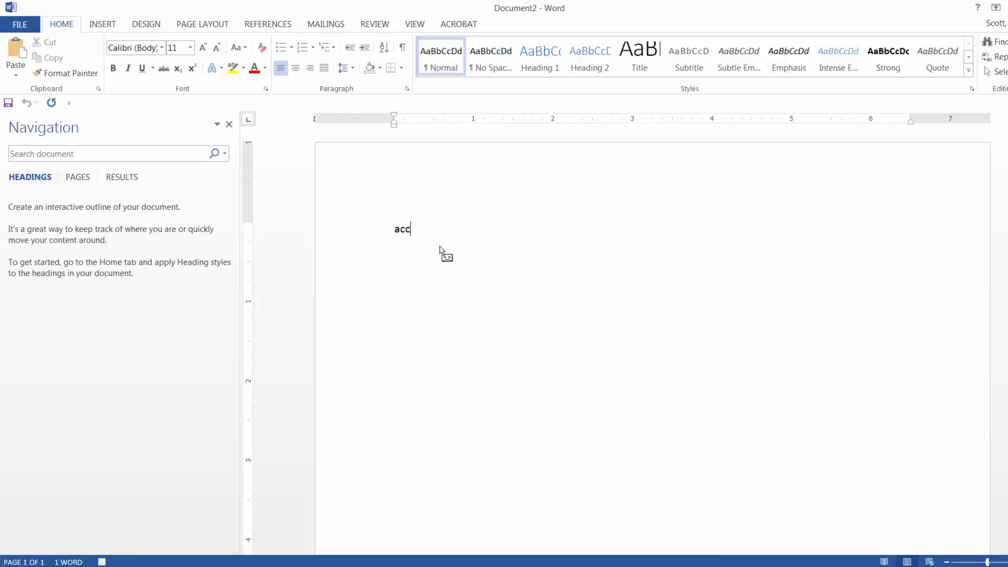
key("shift+Home")
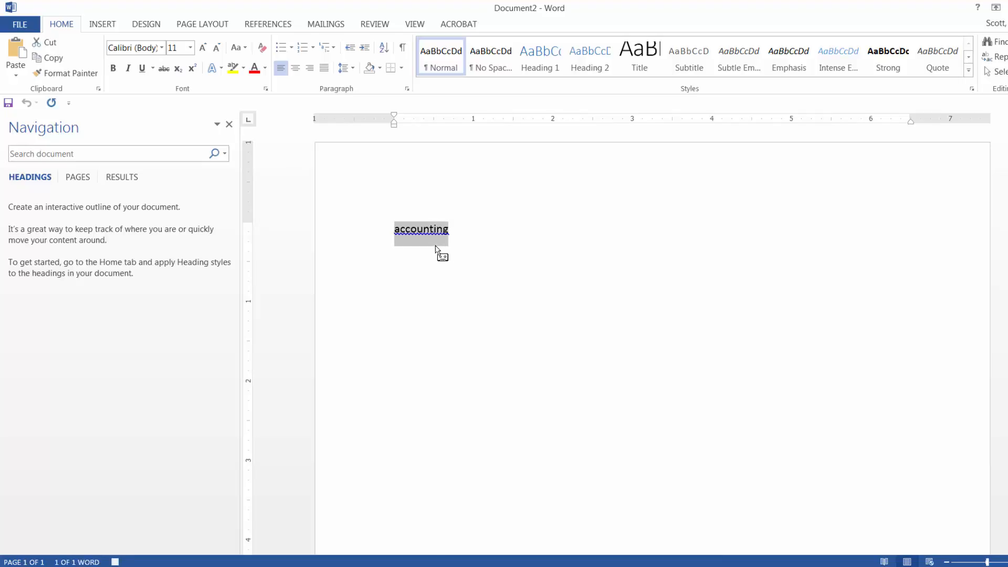
left_click(117, 70)
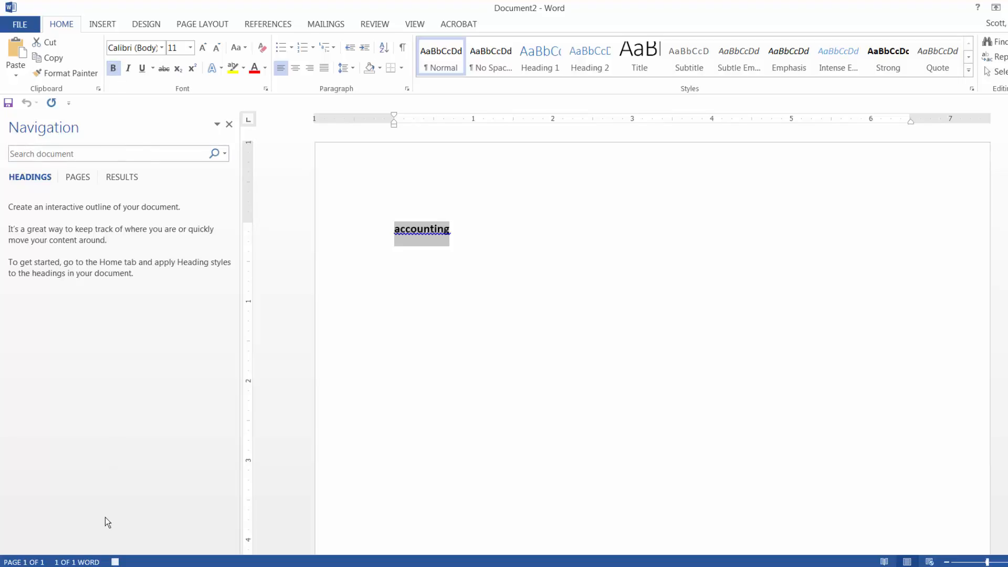
left_click(115, 562)
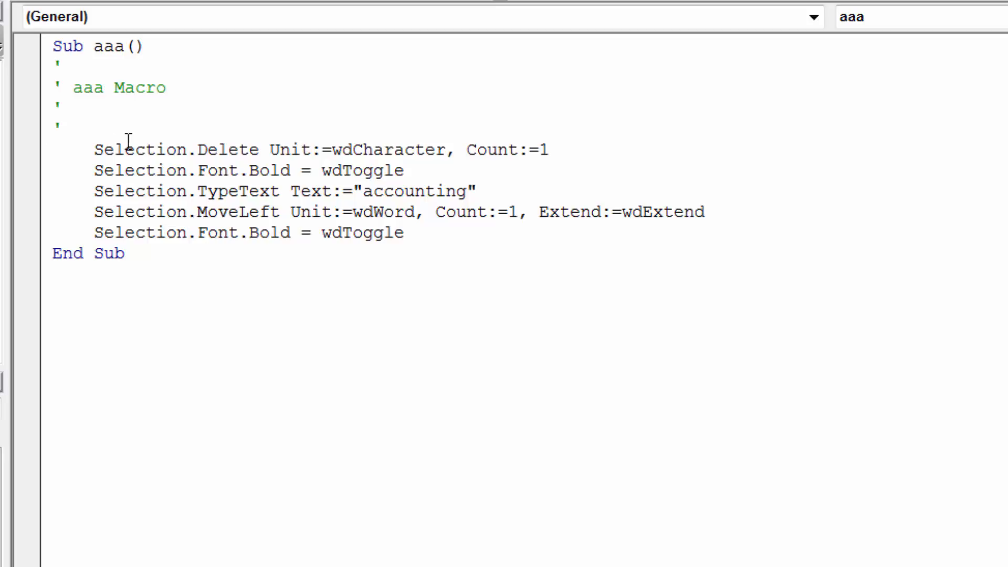
Step: Review the recorded aaa macro code line by line, from the Selection.Delete statement to the final Selection.Font.Bold statement
left_click_drag(125, 149, 339, 156)
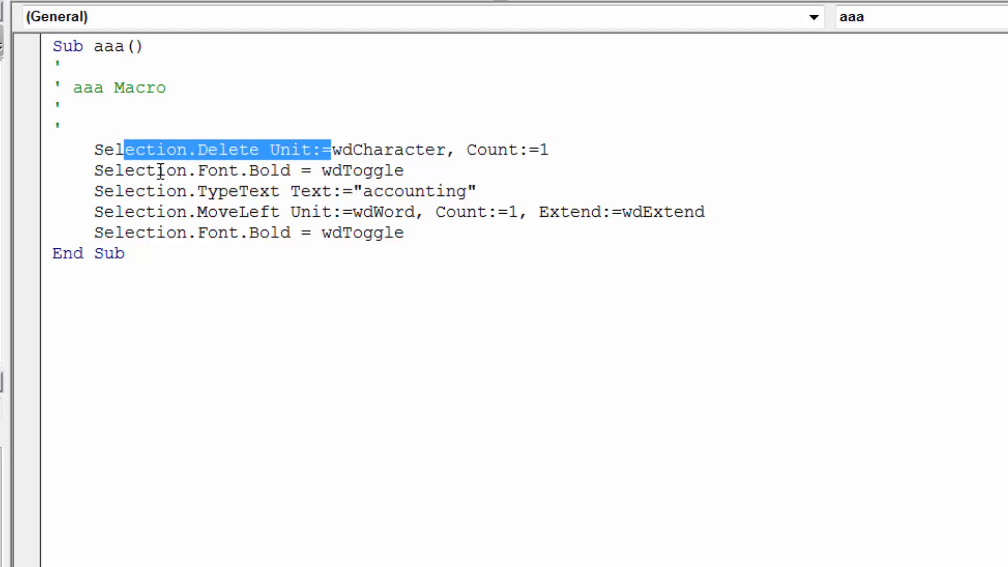
left_click_drag(146, 171, 288, 172)
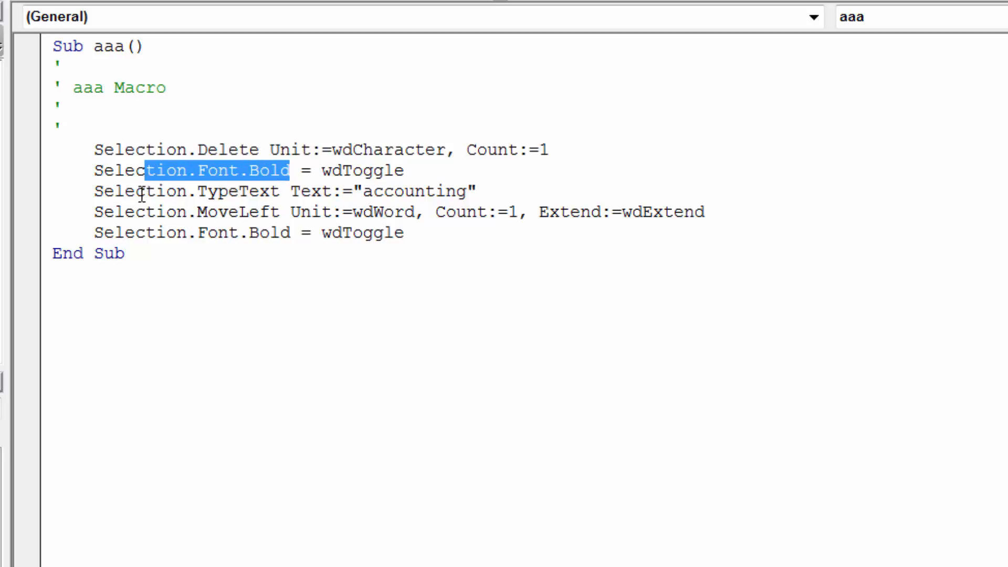
left_click_drag(138, 195, 394, 195)
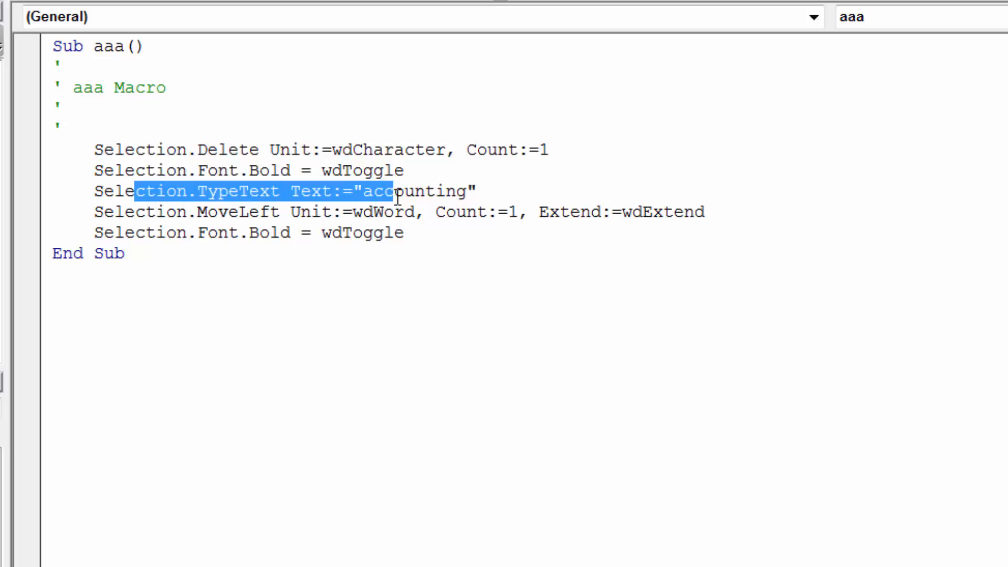
left_click_drag(156, 211, 341, 211)
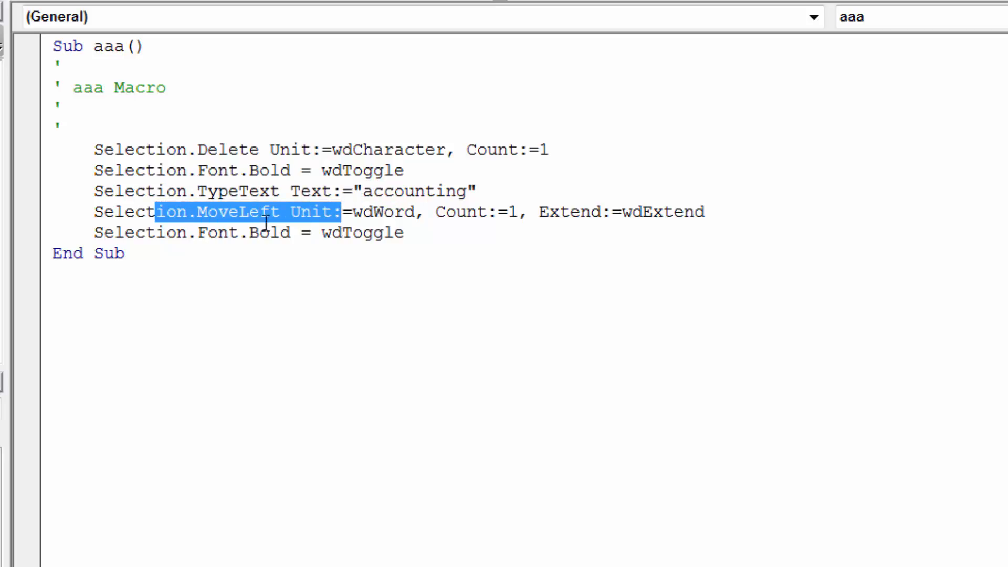
left_click_drag(177, 235, 377, 220)
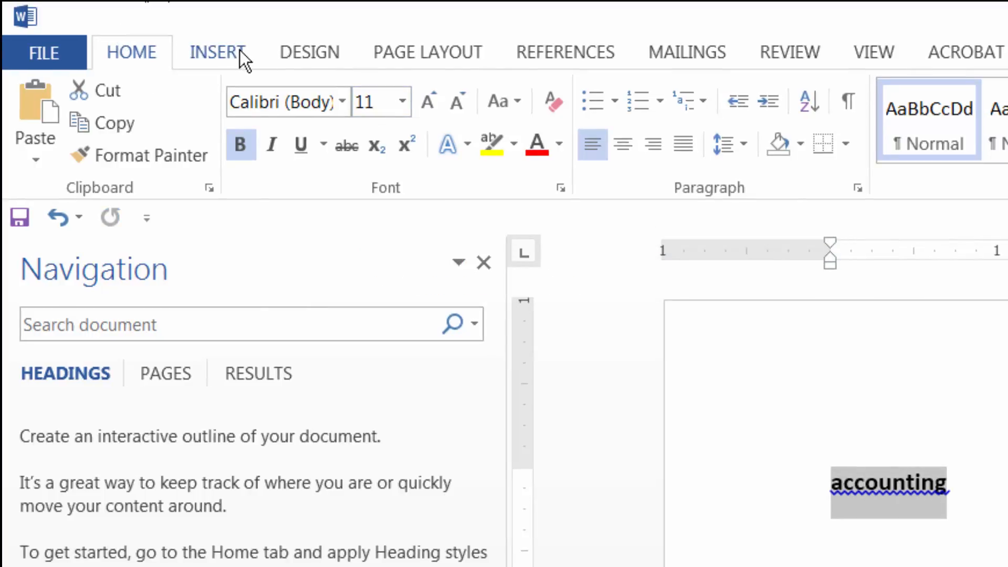
Step: Look through the Insert, Design and Page Layout commands of the ribbon and return to the Home commands
left_click(223, 55)
left_click(322, 54)
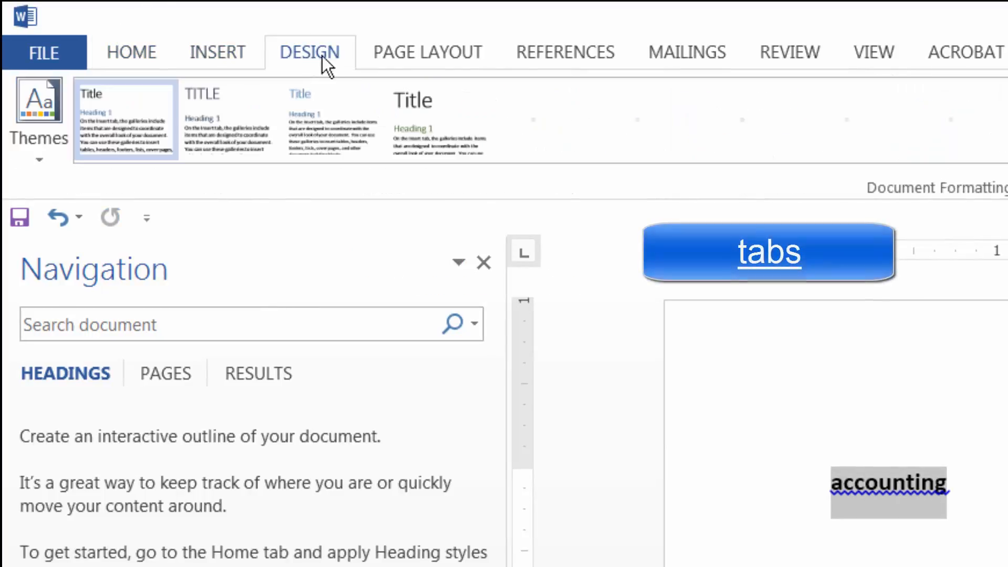
left_click(422, 52)
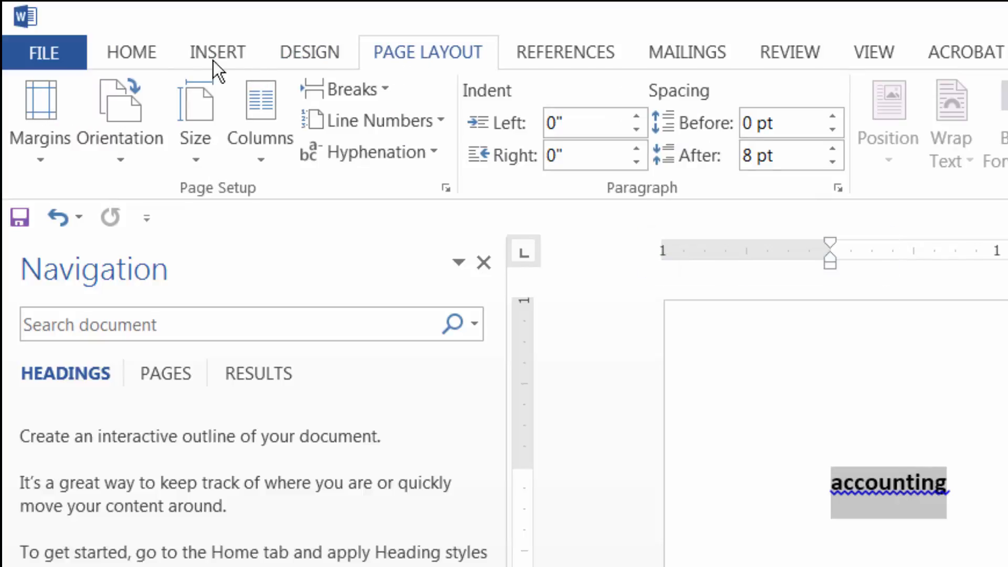
left_click(138, 55)
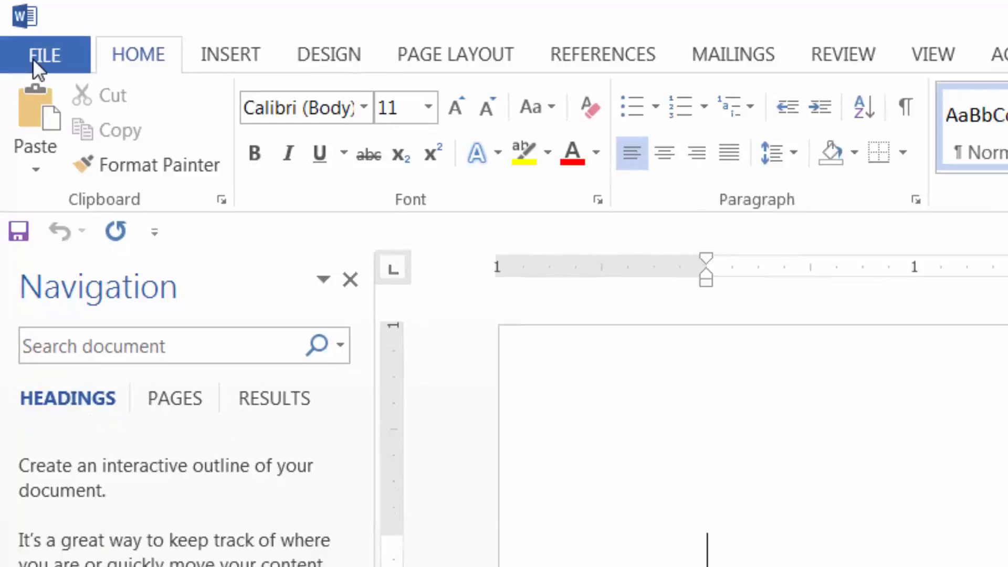
Step: Open the Customize Ribbon settings in Word Options and list All Commands as the source of available commands
left_click(33, 58)
left_click(64, 527)
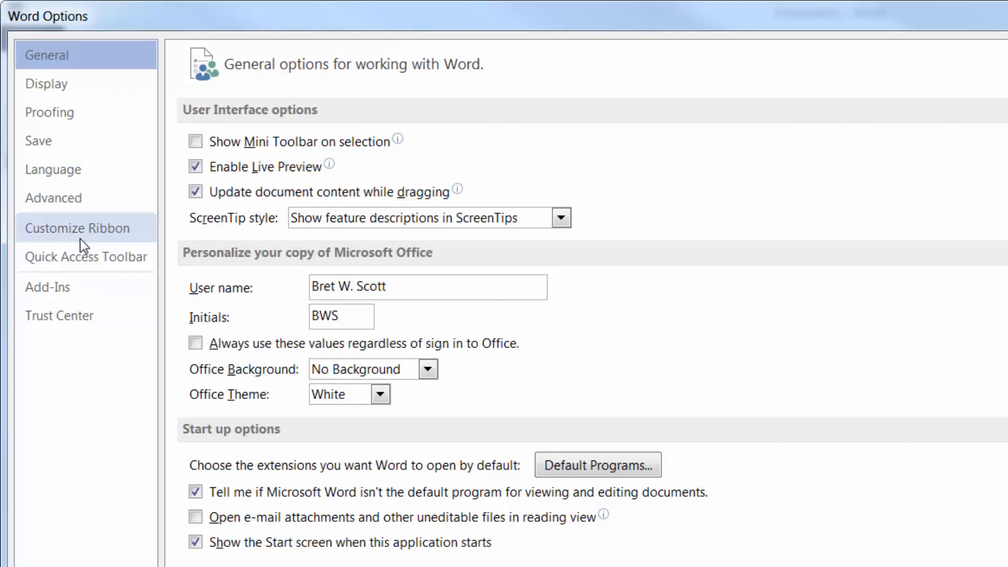
left_click(106, 234)
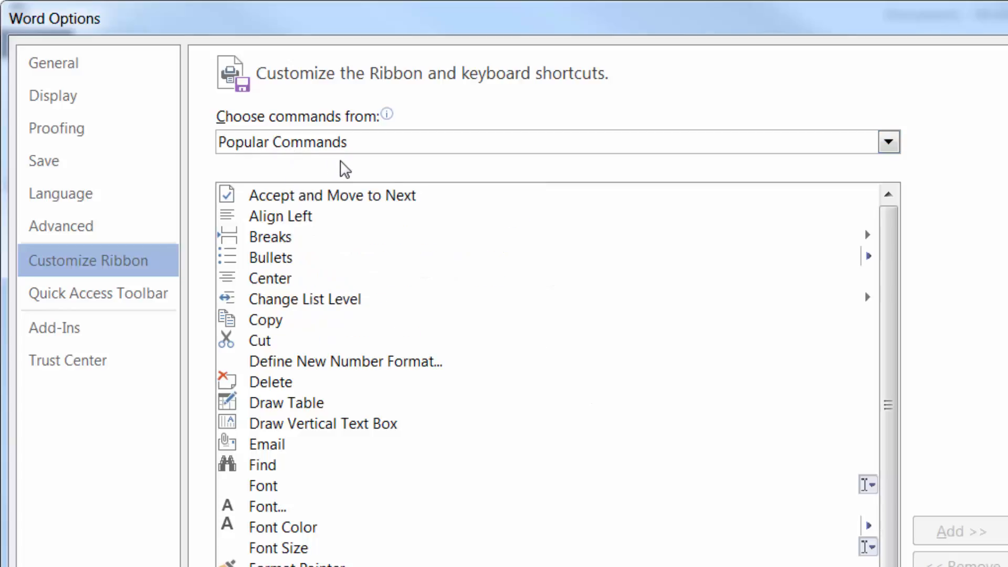
left_click(888, 141)
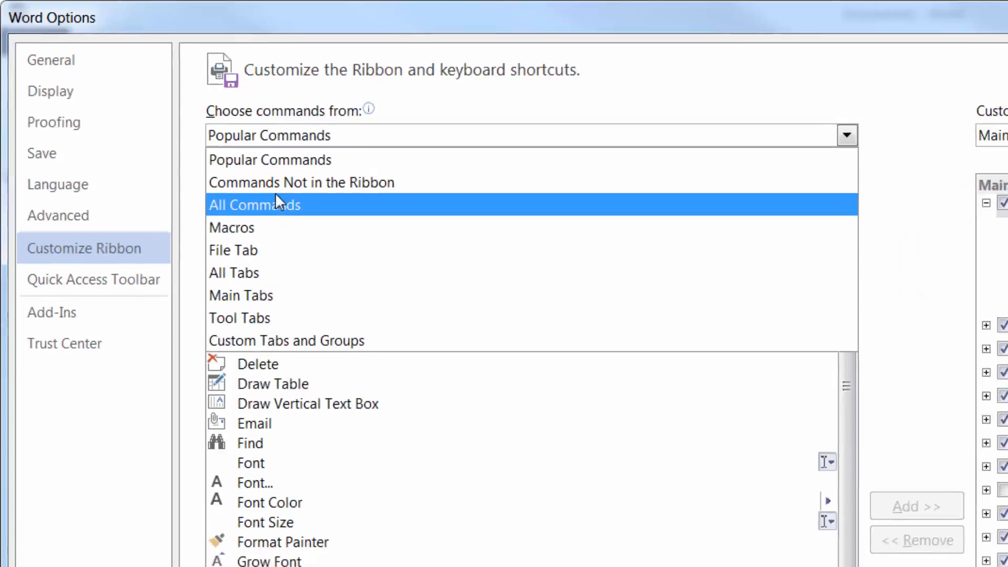
left_click(275, 204)
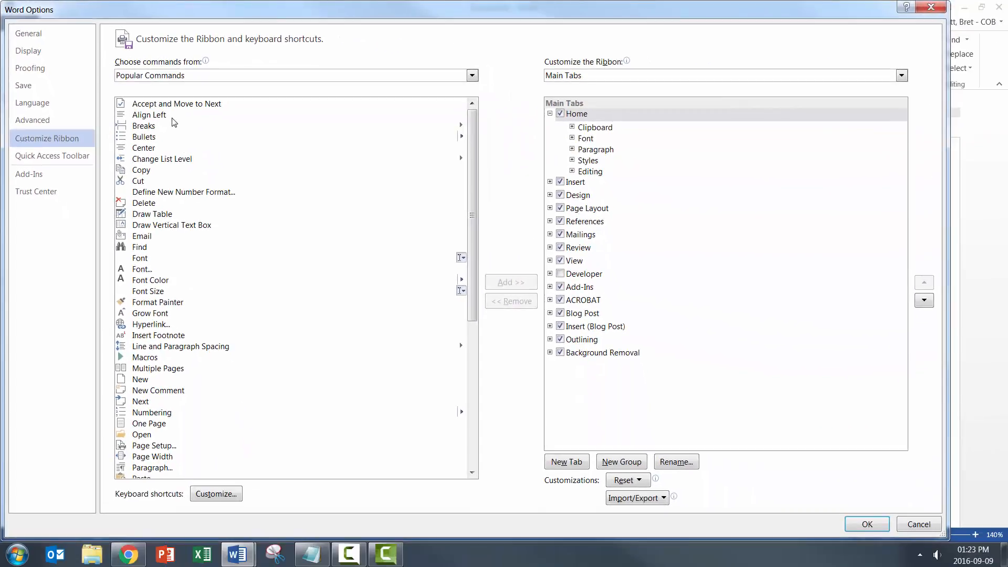
left_click(315, 423)
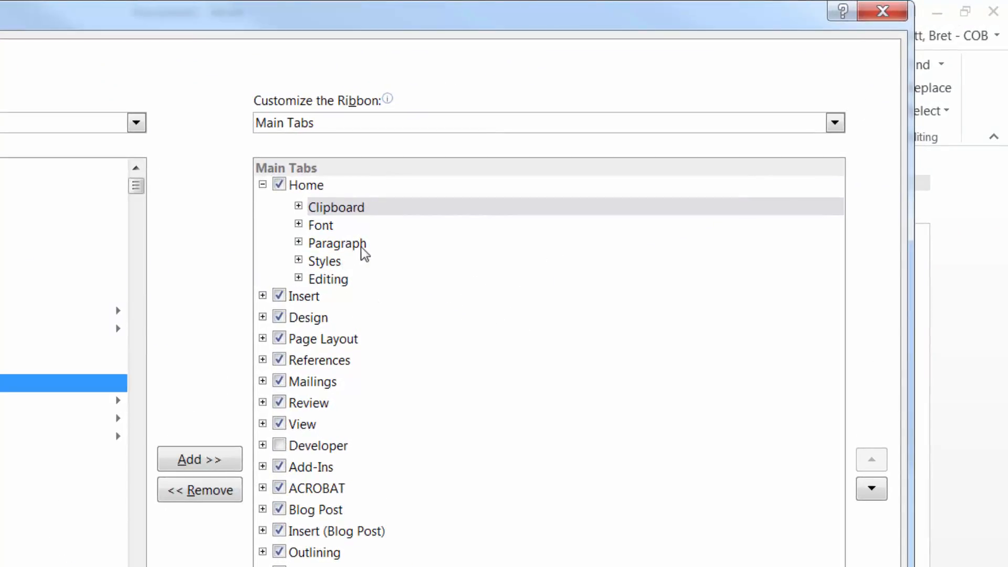
Step: Examine the Home tab's Clipboard, Font and Paragraph groups in the ribbon structure, expanding Font to select its Font command
left_click(310, 186)
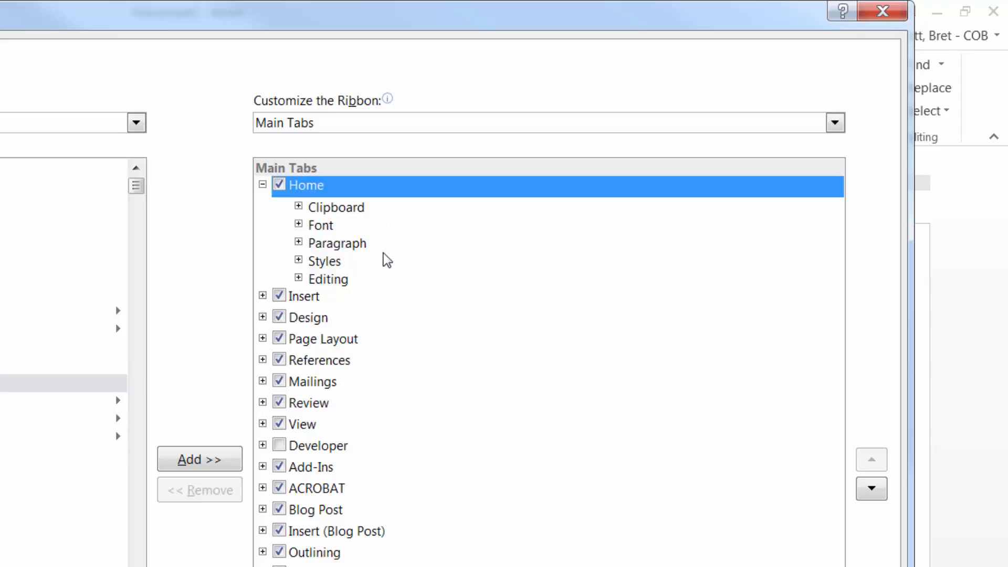
left_click(334, 208)
left_click(335, 227)
left_click(342, 249)
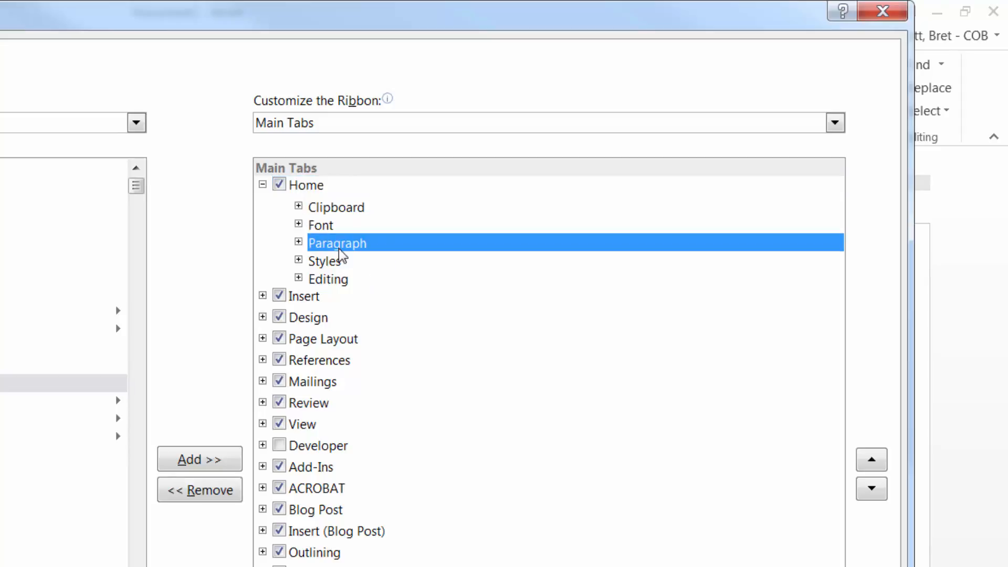
left_click(335, 210)
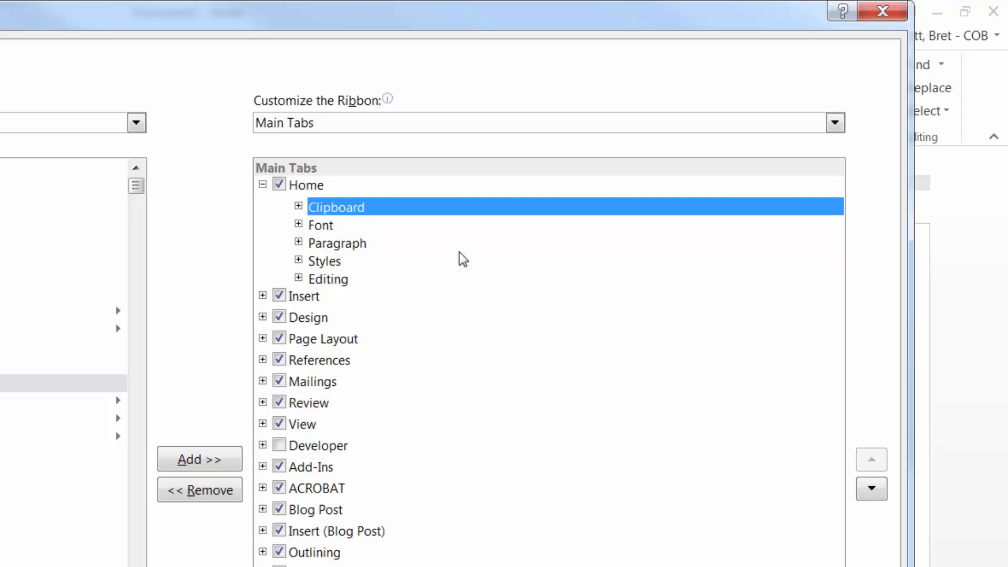
left_click(298, 225)
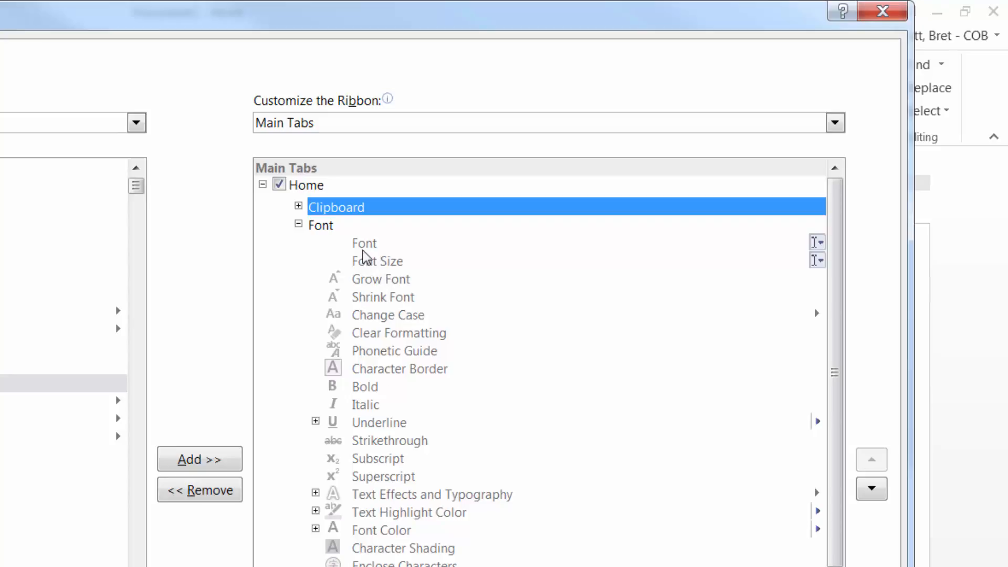
left_click(365, 244)
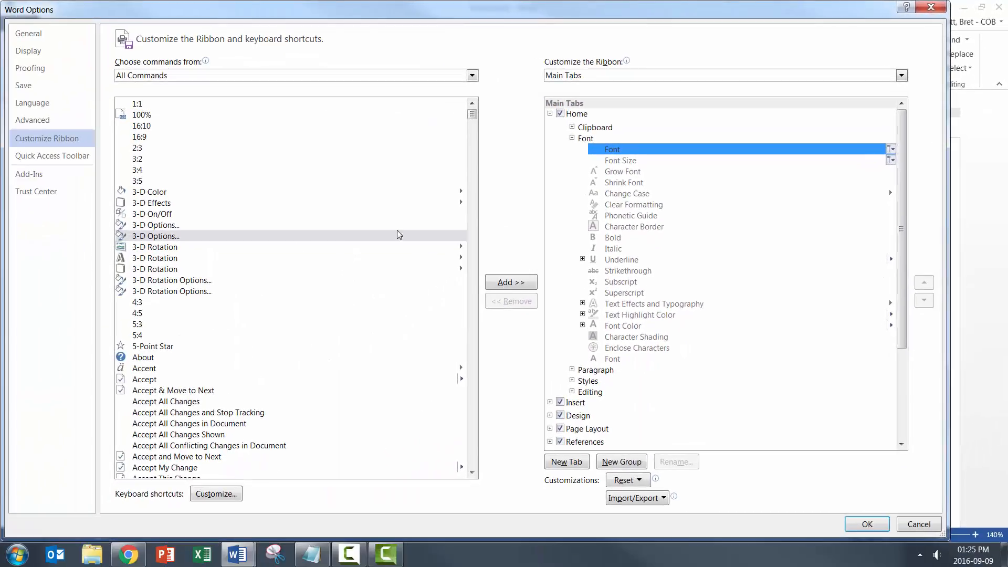
Step: Find the Font commands in the All Commands list and select the plain Font entry
left_click(155, 268)
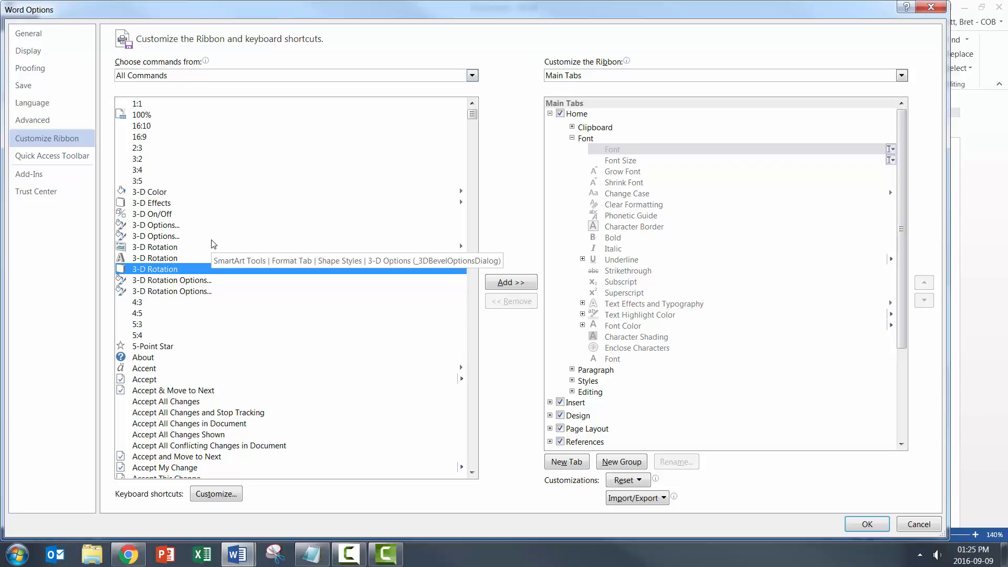
left_click(156, 303)
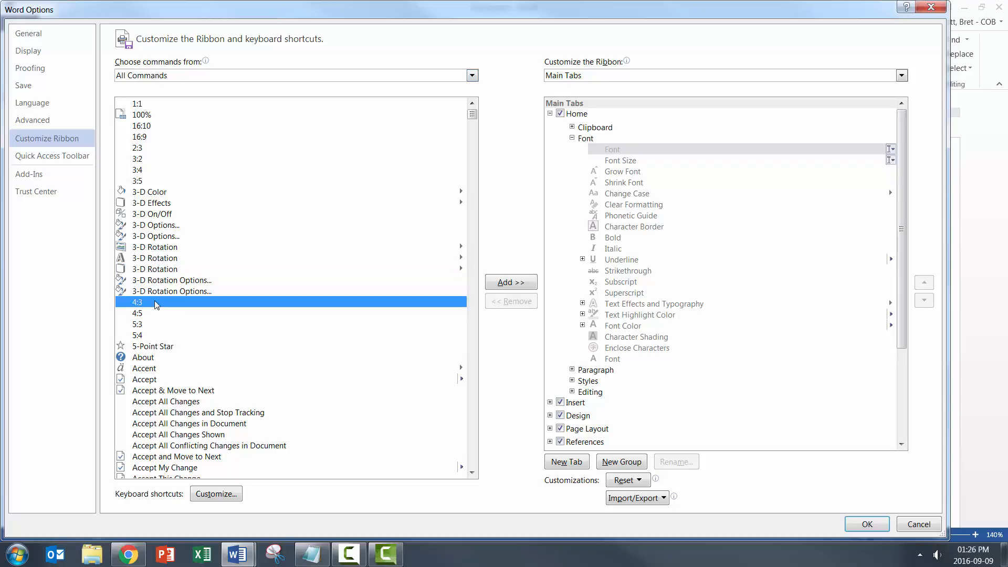
key("f")
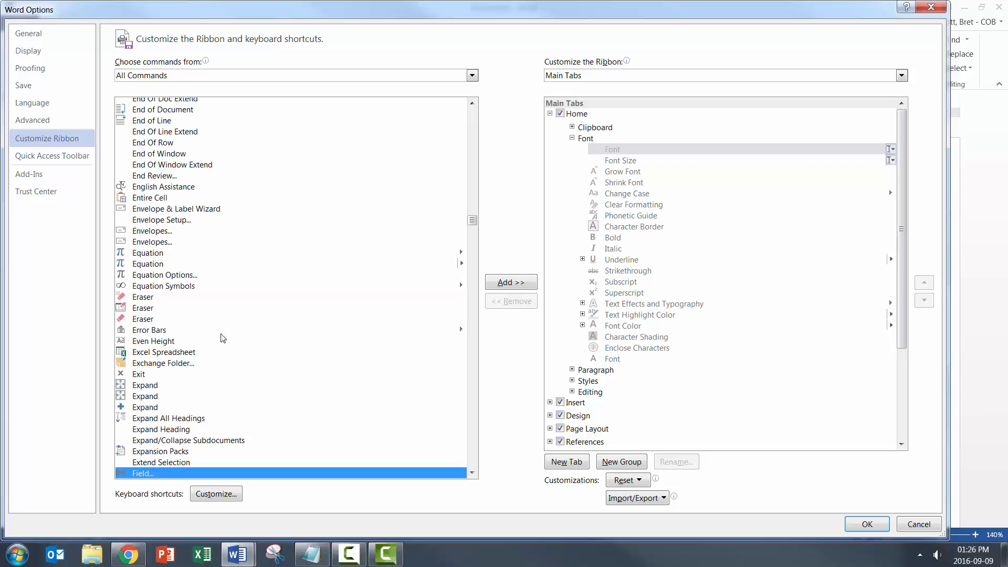
scroll(225, 344, "down", 8)
scroll(202, 325, "down", 5)
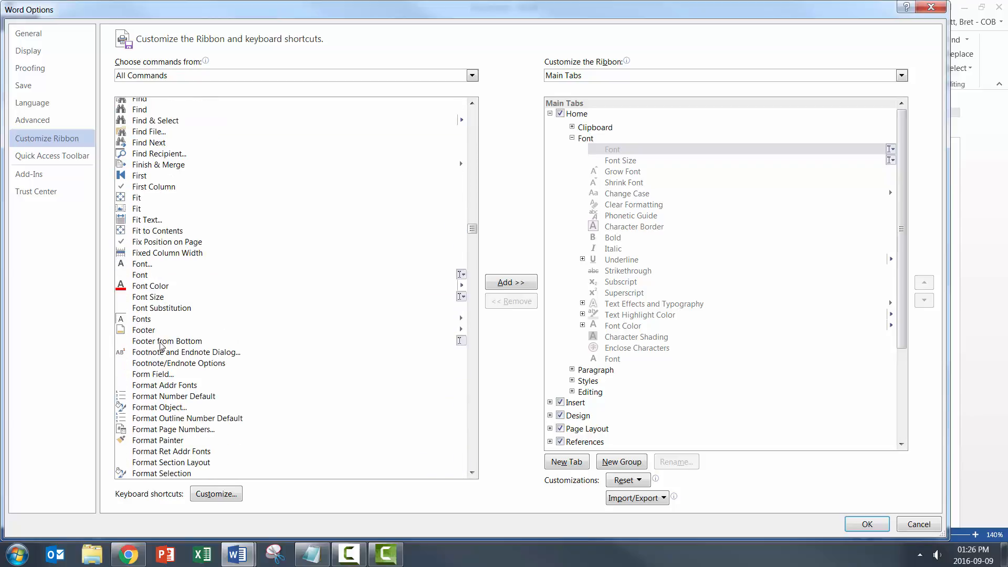
left_click(140, 266)
left_click(144, 276)
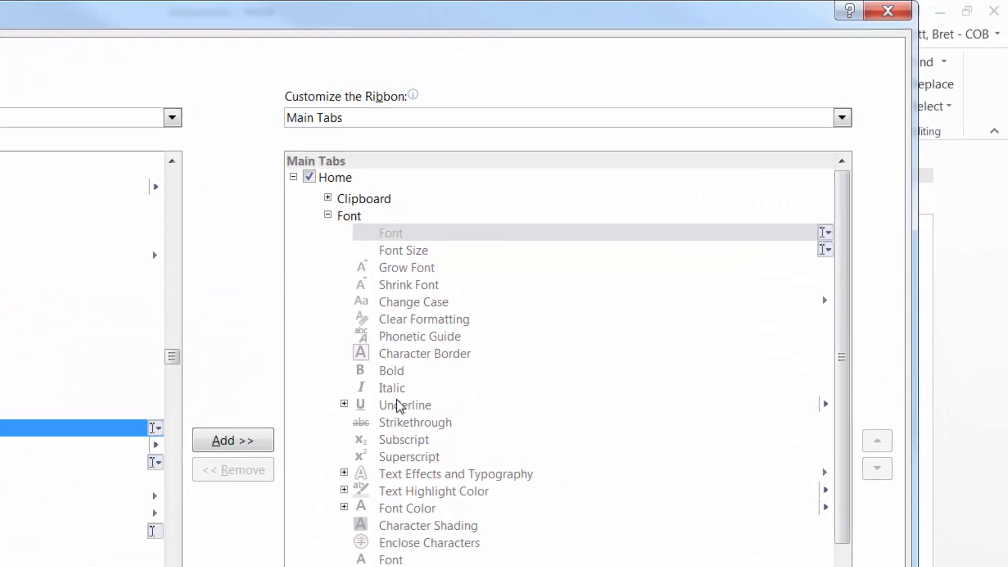
Step: Expand the Underline entry in the Font group, cancel the options, and open the underline style choices in the document
left_click(345, 403)
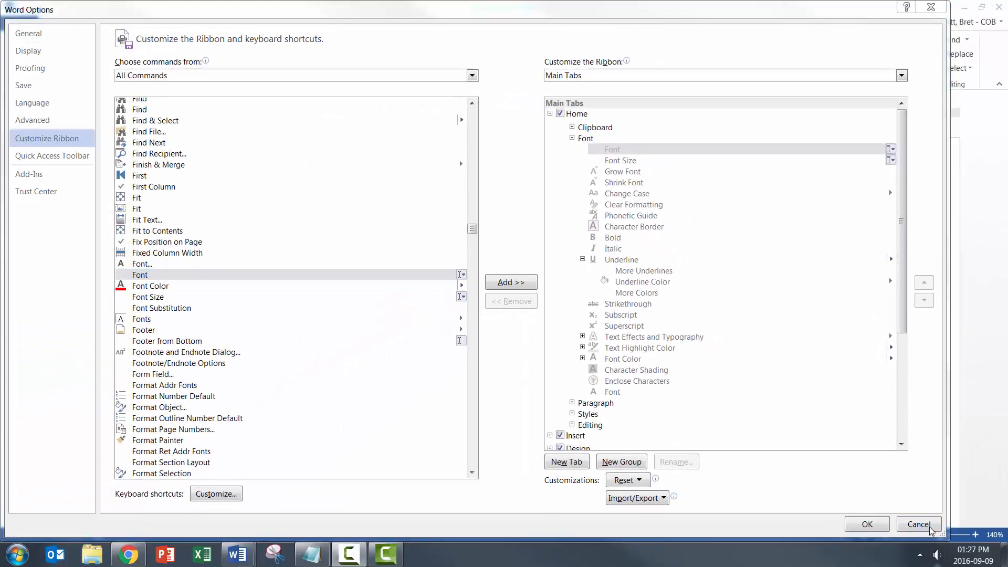
left_click(918, 524)
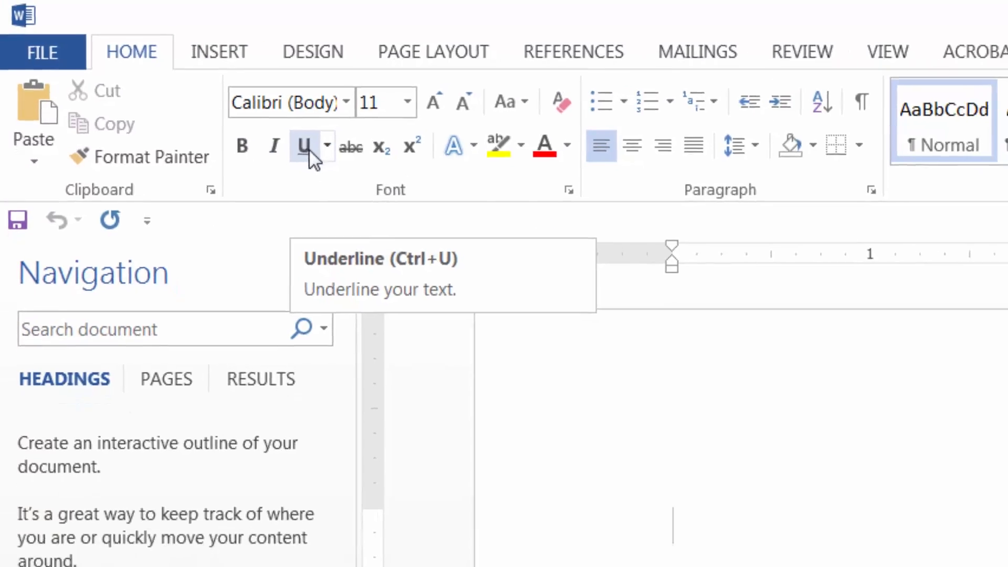
left_click(327, 145)
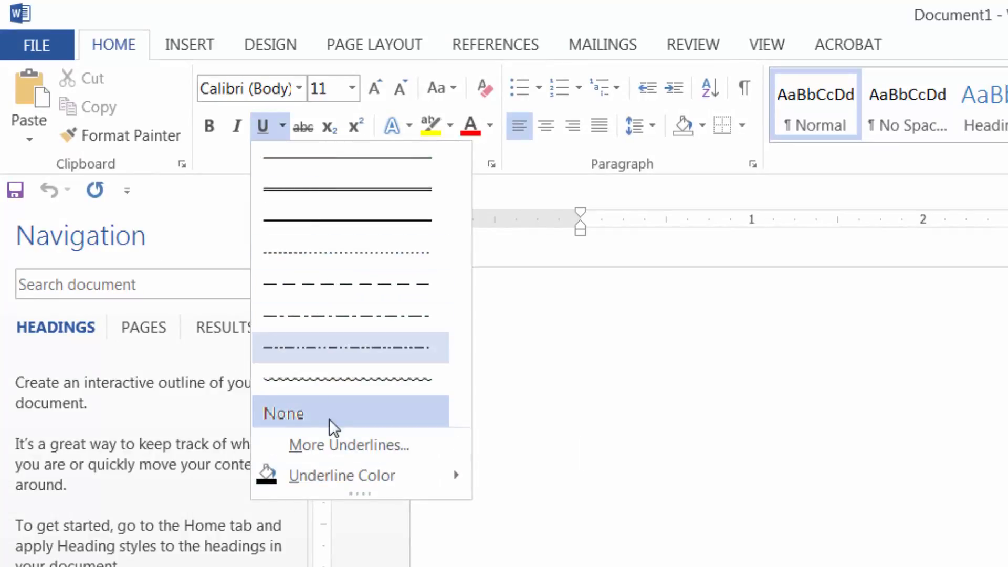
Step: Look through the ribbon's References, Mailings, Review and Design command groups and return to the Home commands
mouse_move(351, 479)
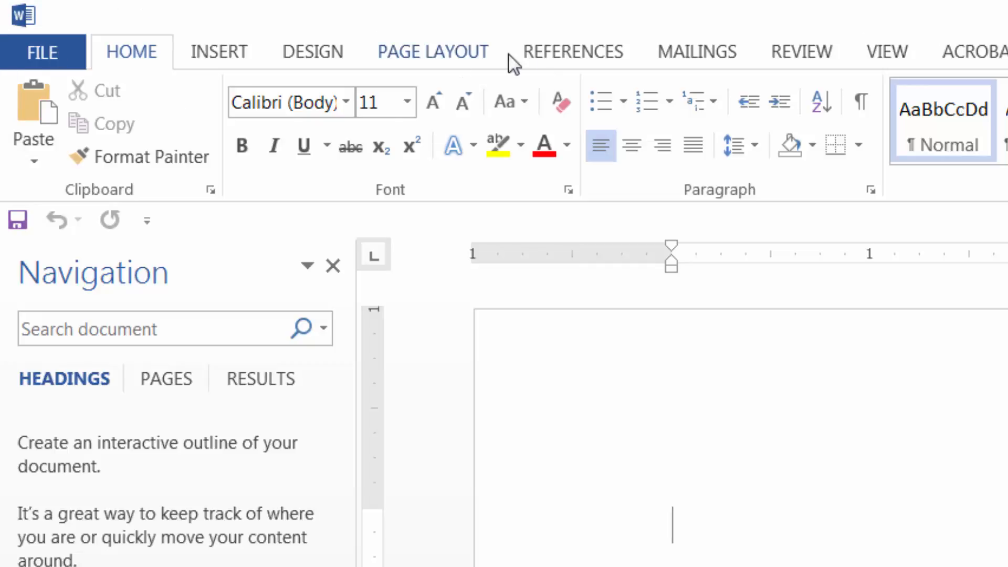
left_click(572, 58)
left_click(698, 55)
left_click(828, 55)
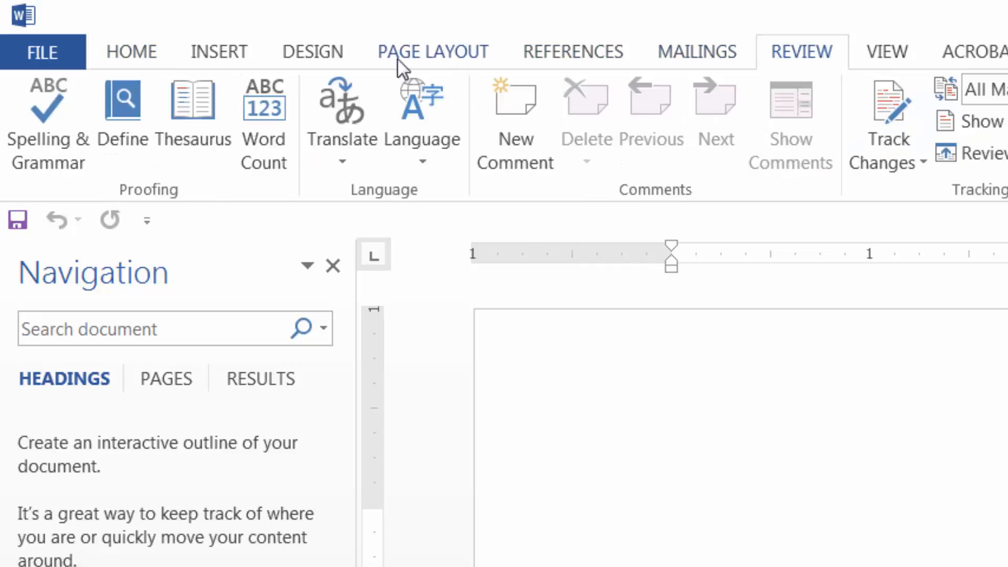
left_click(310, 57)
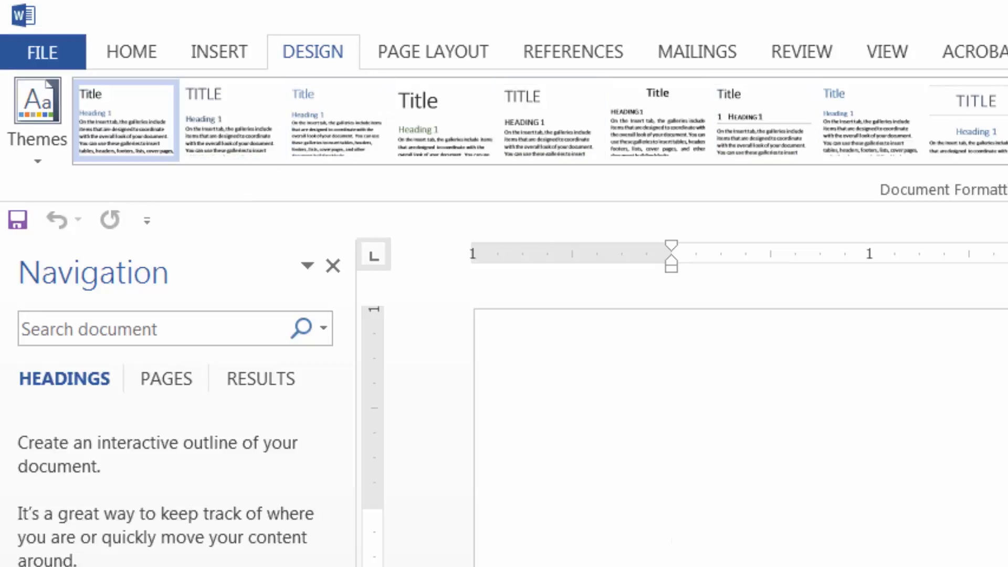
left_click(131, 52)
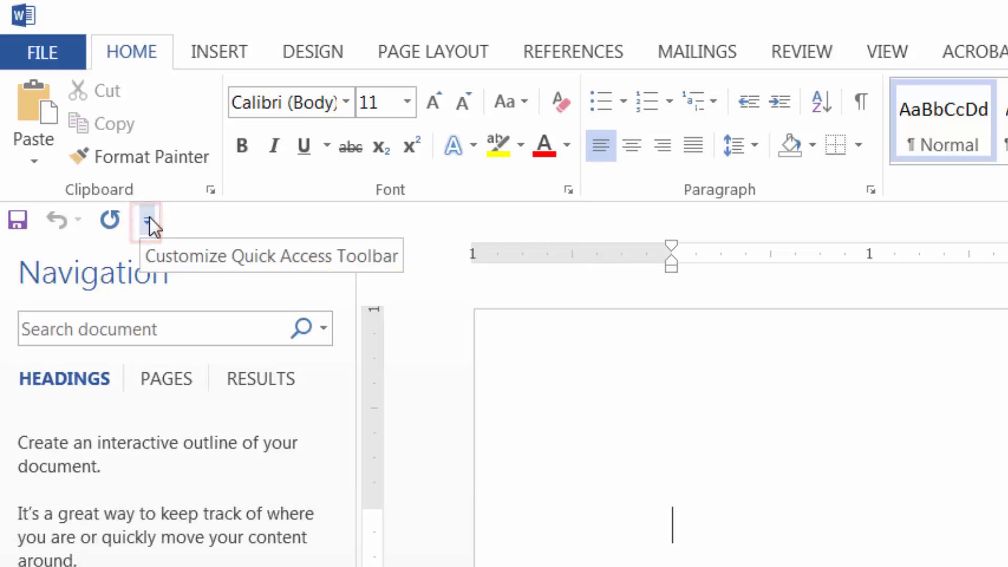
Step: View the Quick Access Toolbar customization settings, compare them with the Customize Ribbon settings, and close Word Options
left_click(149, 219)
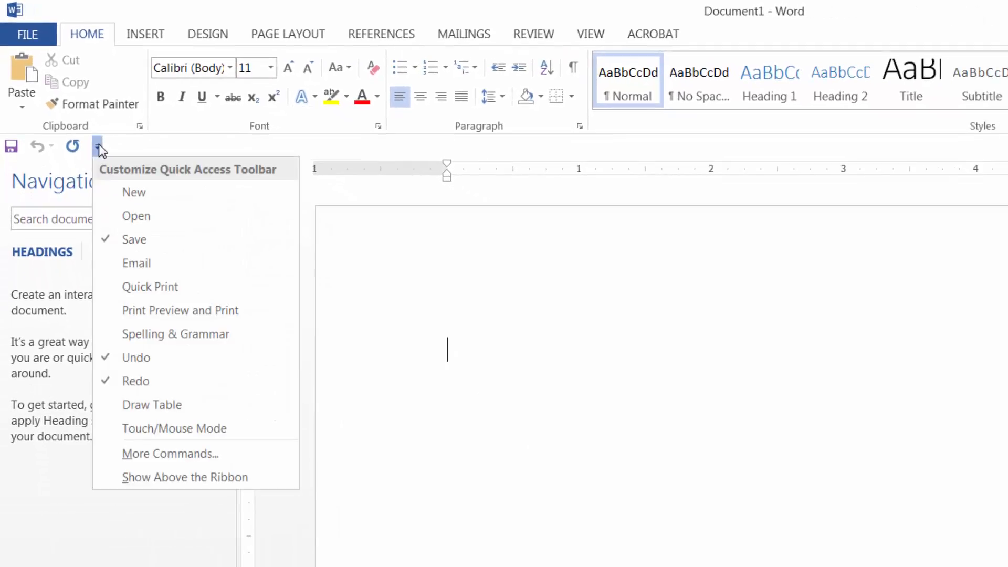
left_click(143, 453)
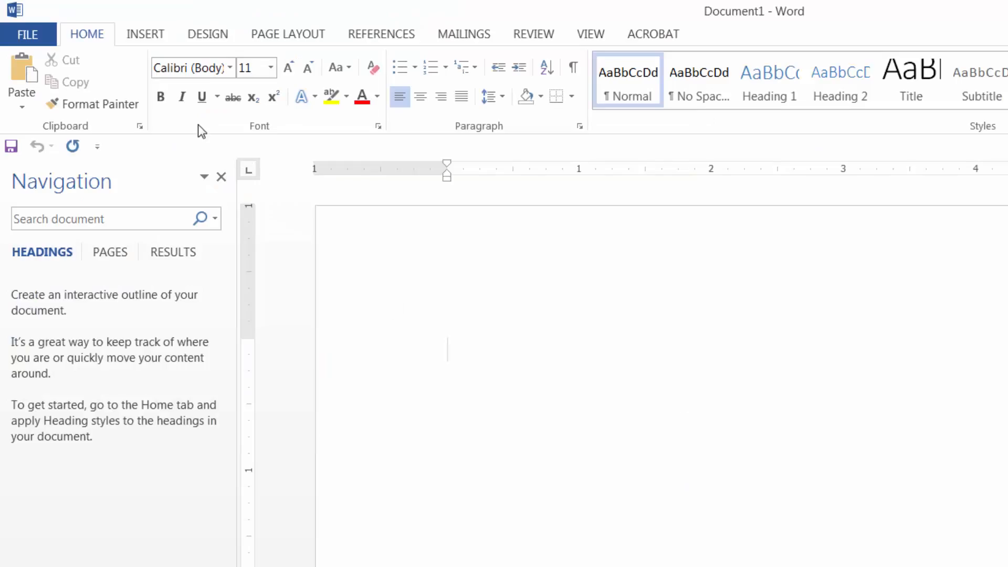
left_click(40, 34)
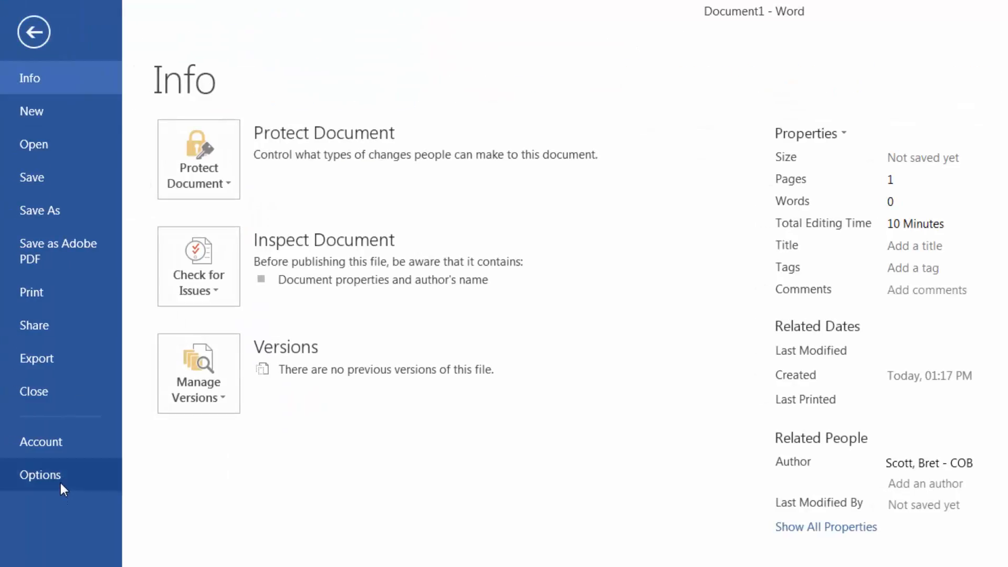
left_click(59, 478)
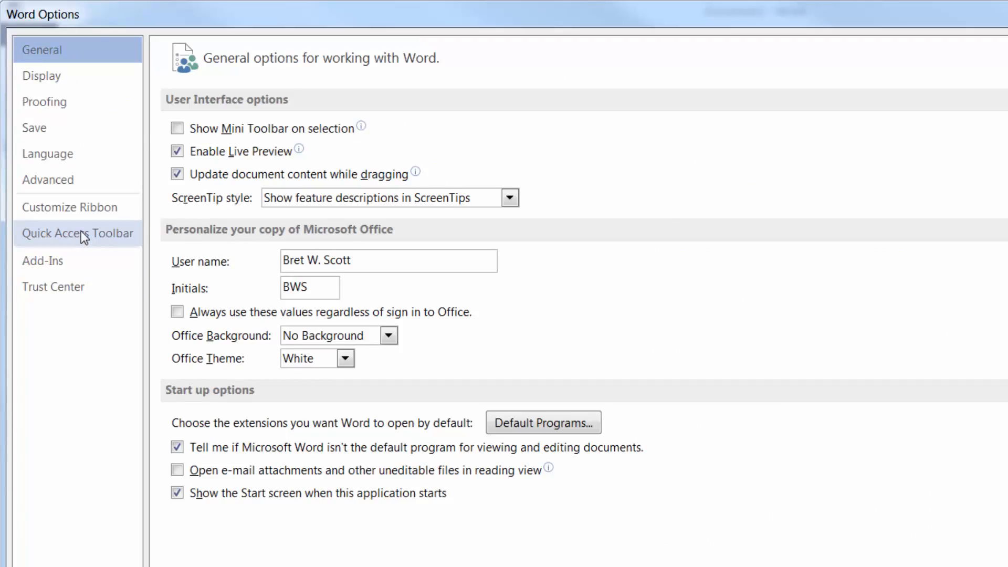
left_click(98, 237)
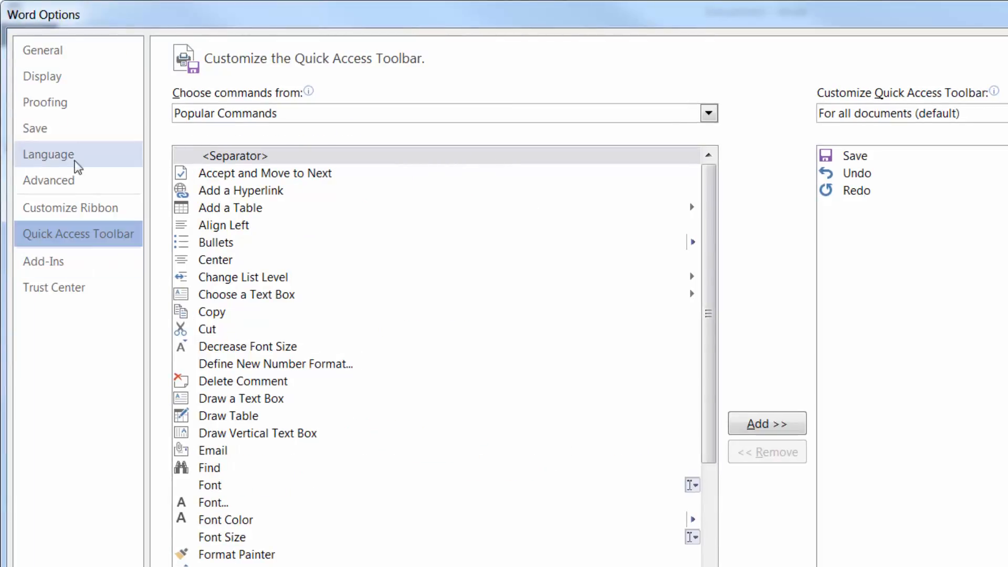
left_click(79, 208)
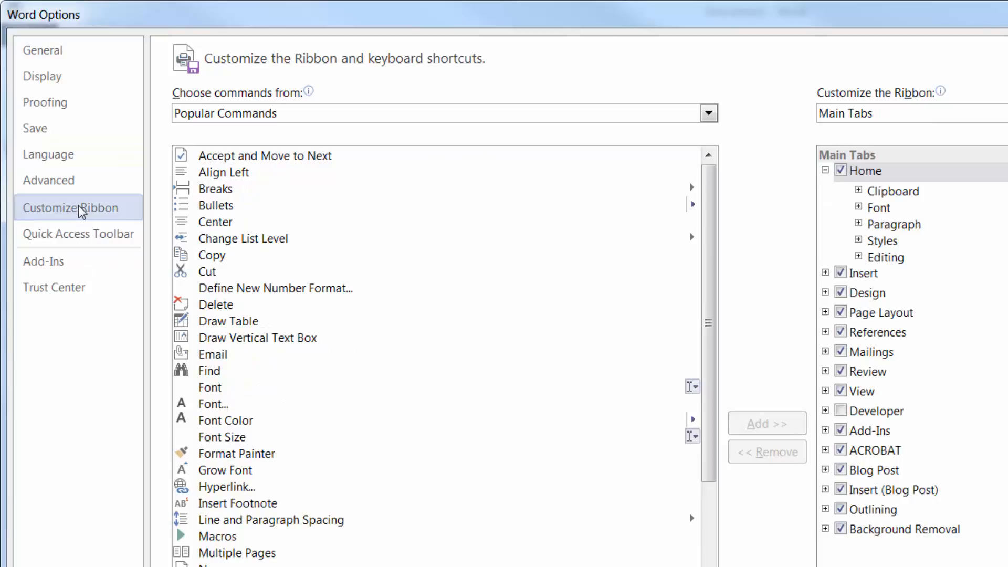
left_click(86, 232)
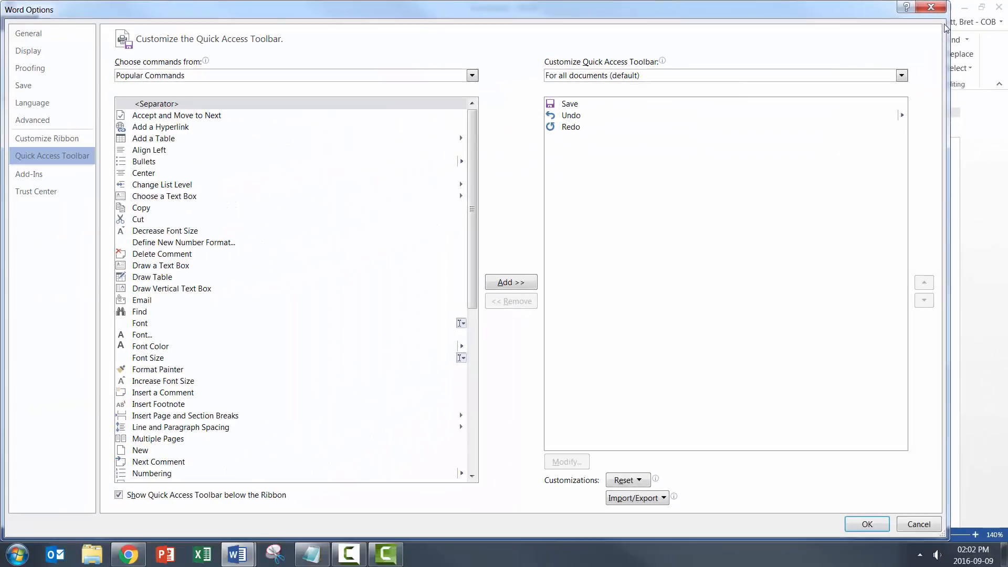
left_click(938, 6)
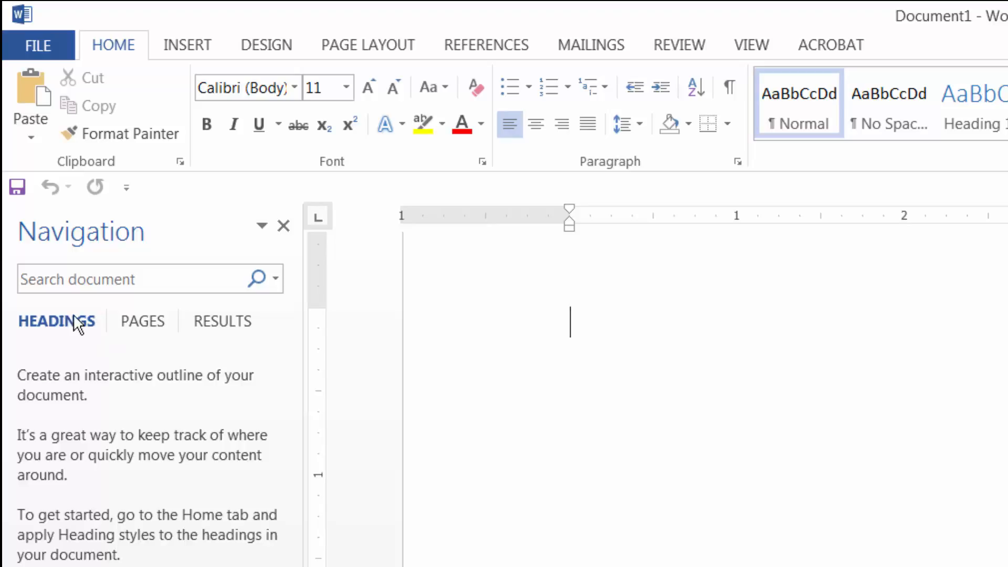
Step: View the Pages and Results views of the Navigation pane
left_click(132, 320)
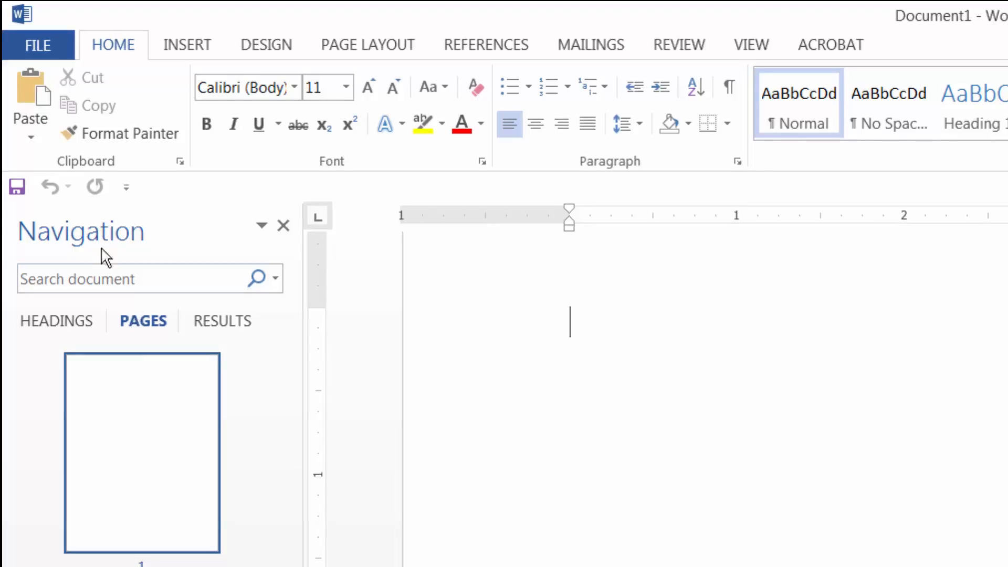
left_click(220, 320)
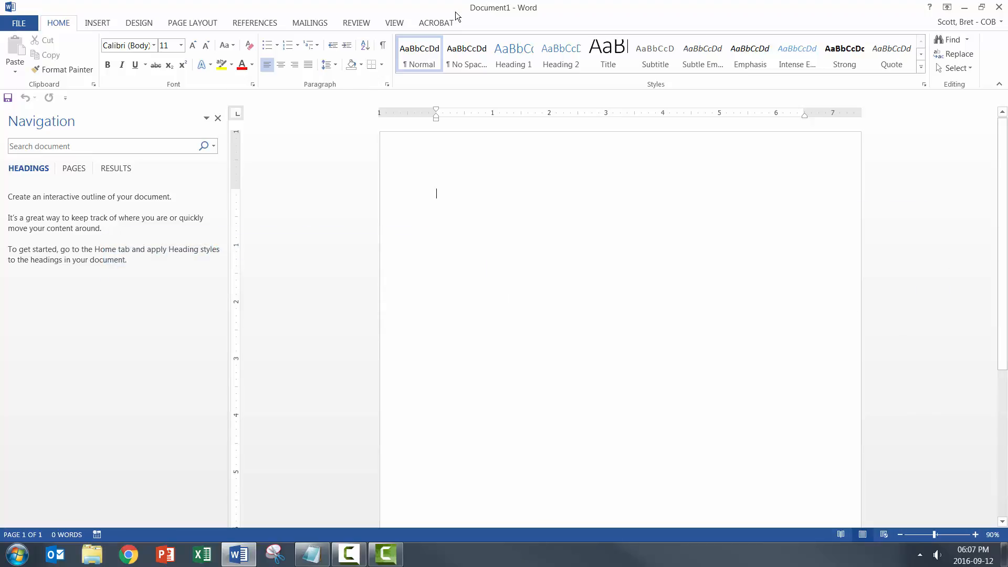
Step: Close Word and open the folder %appdata%\microsoft\templates in a maximized File Explorer window
left_click(999, 7)
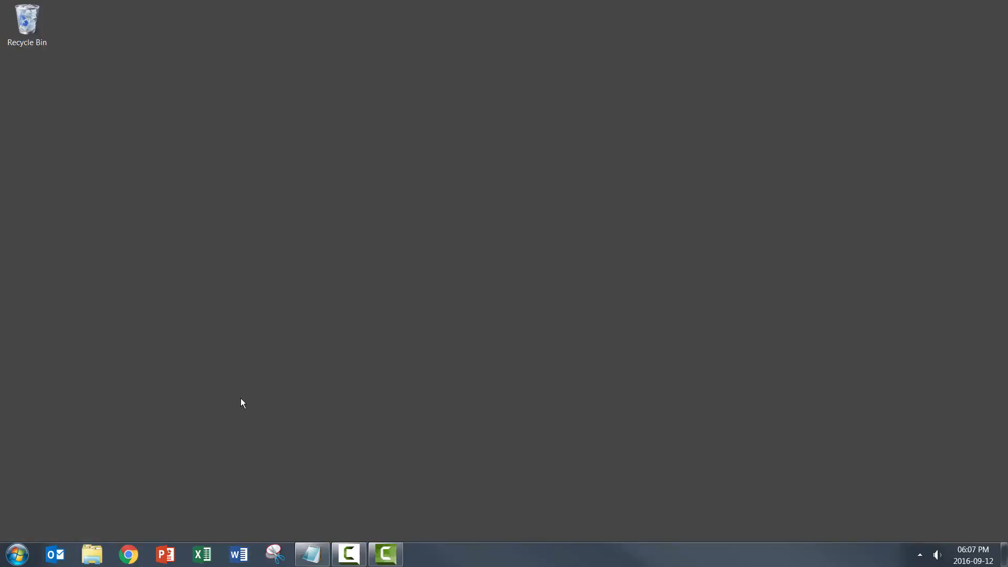
left_click(93, 556)
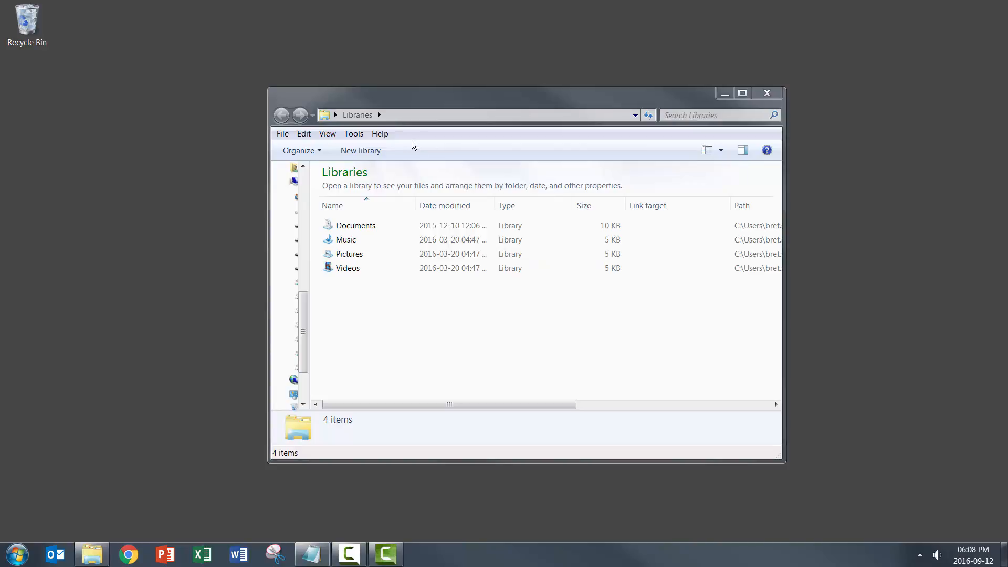
double_click(460, 96)
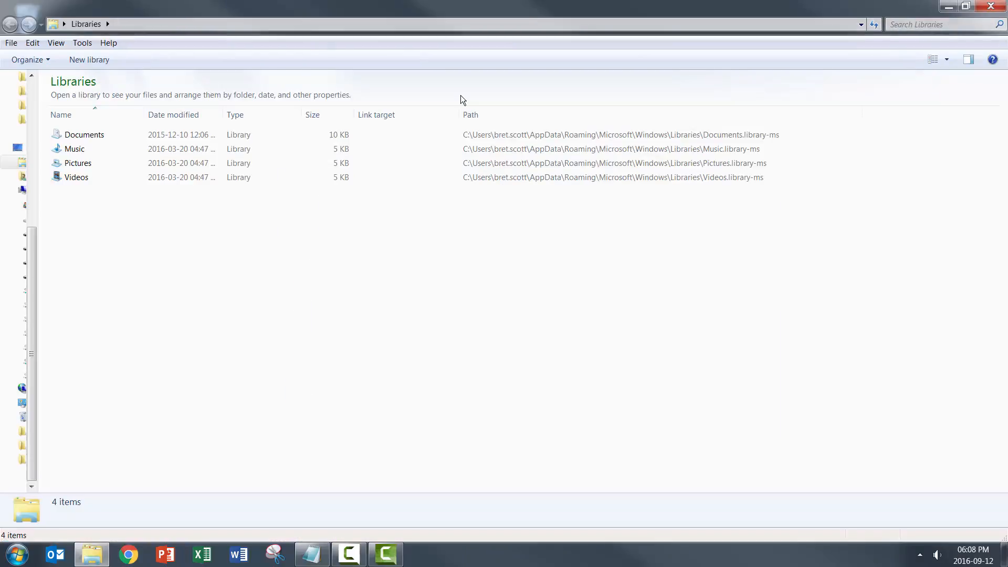
left_click(251, 21)
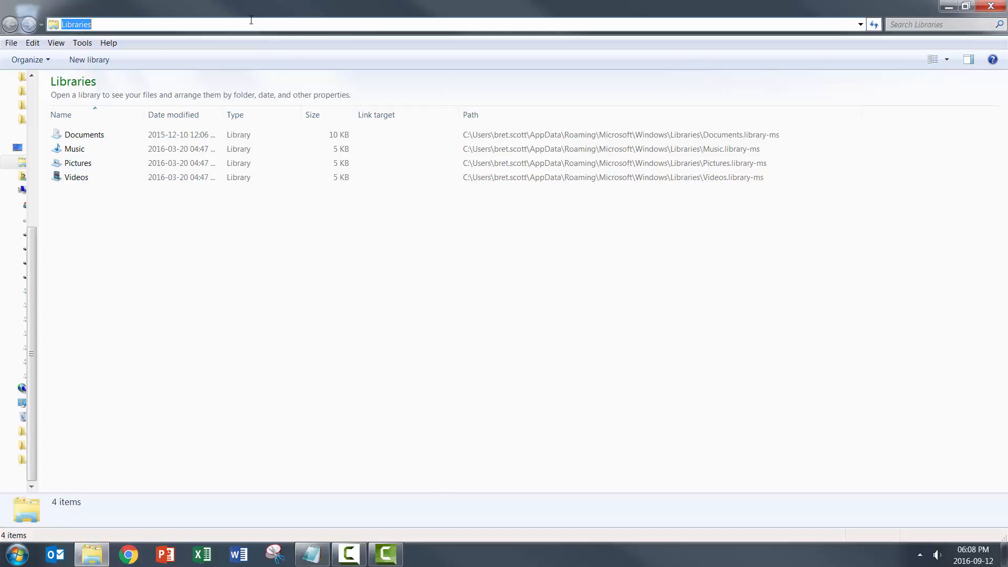
type("%appdata")
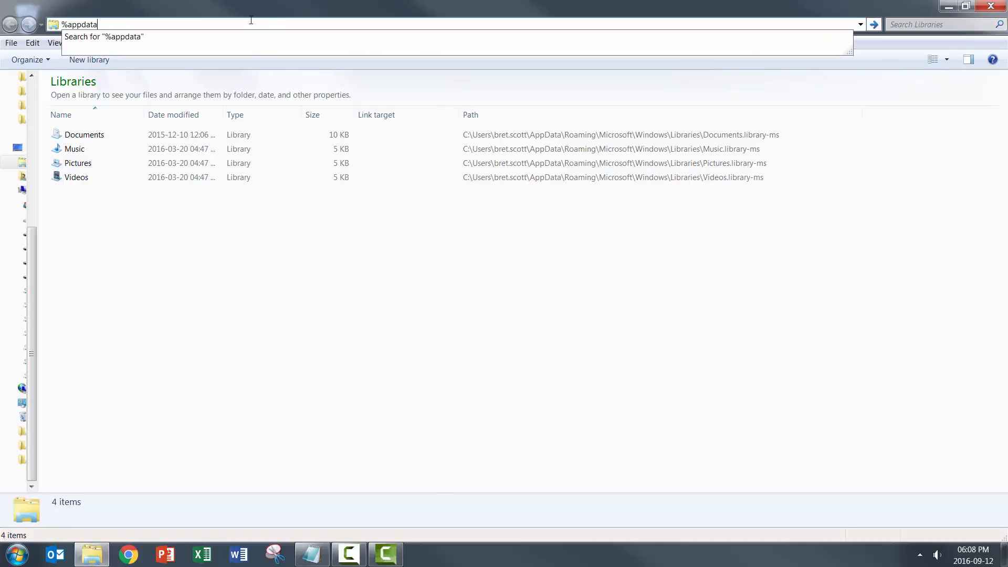
type("%\\")
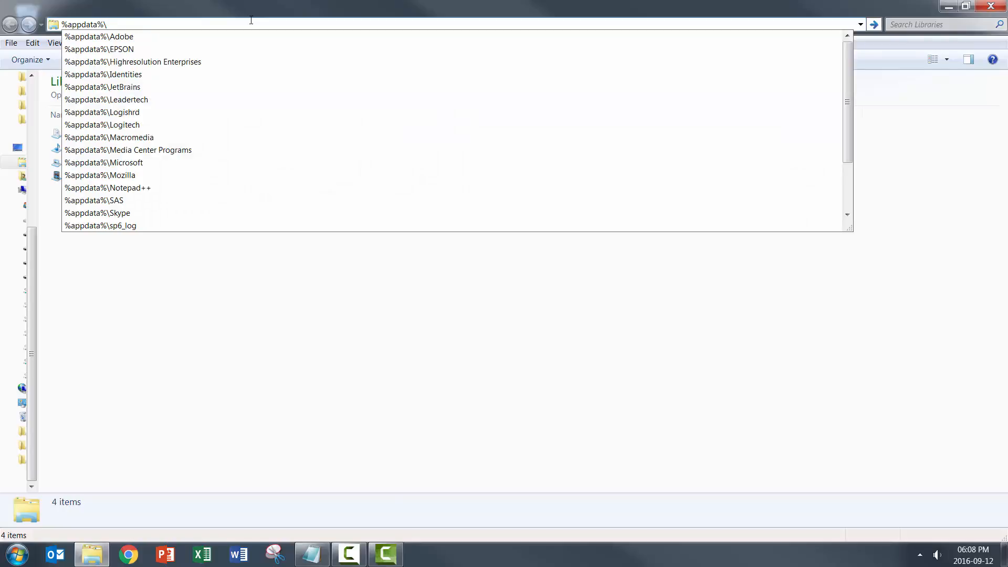
type("microsof")
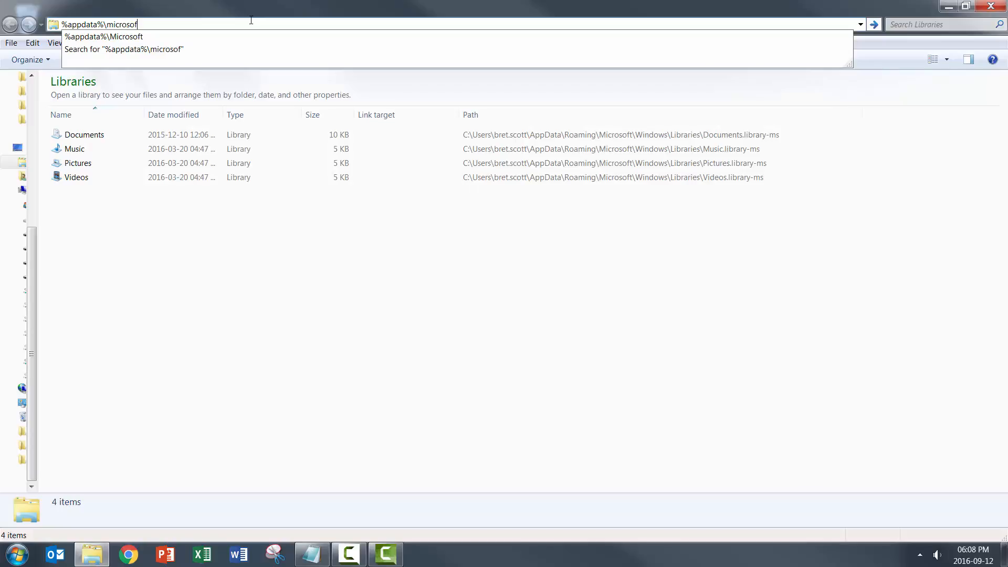
type("t\\templates")
key("Return")
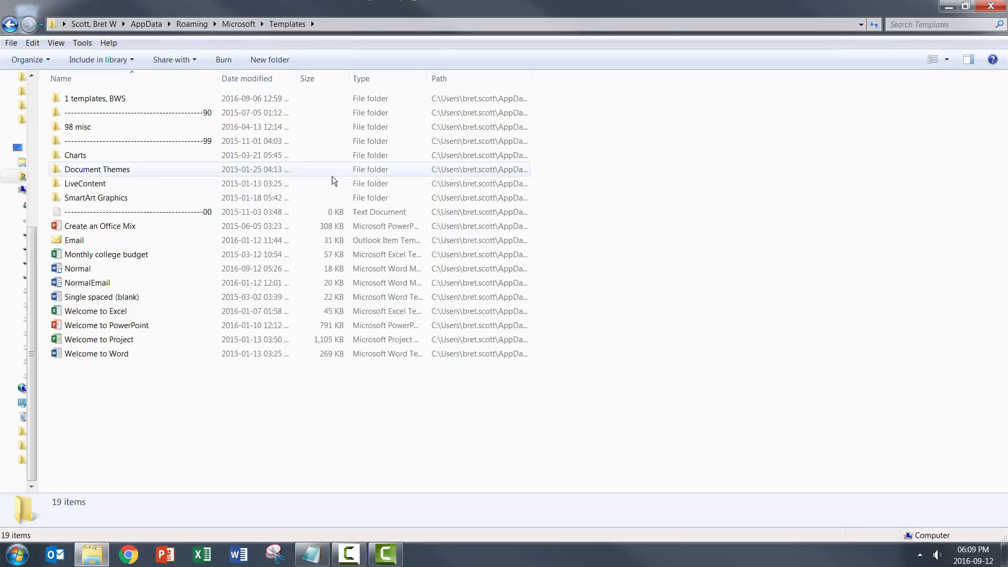
Step: Select the Normal template, launch Word to view a new blank document, and close Word again
left_click(85, 273)
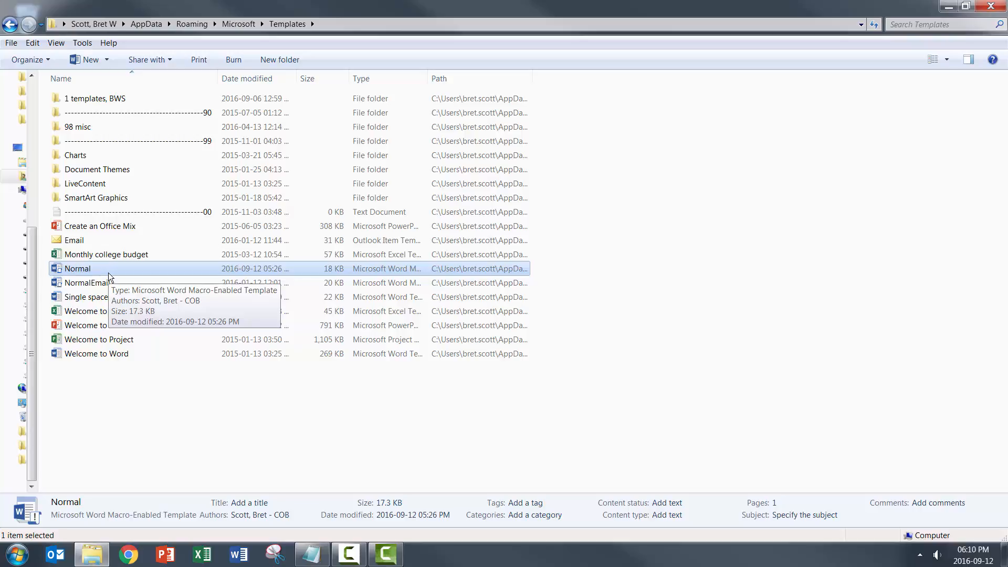
left_click(239, 557)
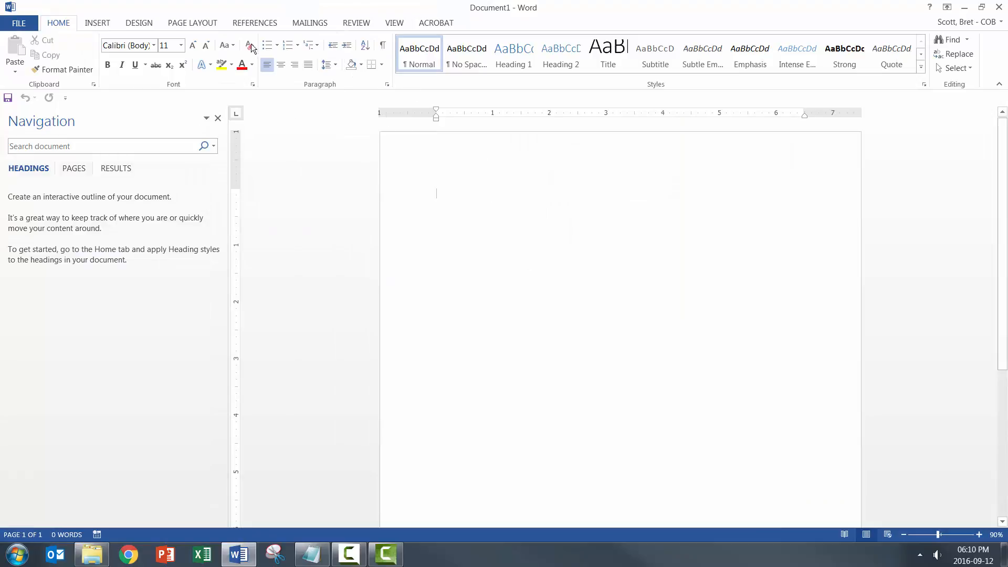
left_click(999, 7)
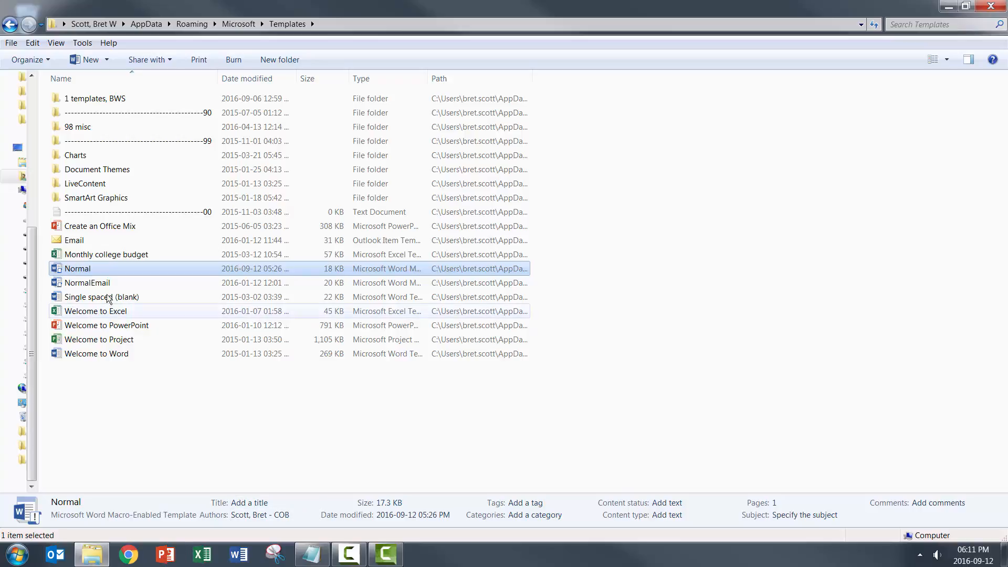
Step: Rename the Normal template in the Templates folder as "Normal ~ default"
left_click(84, 270)
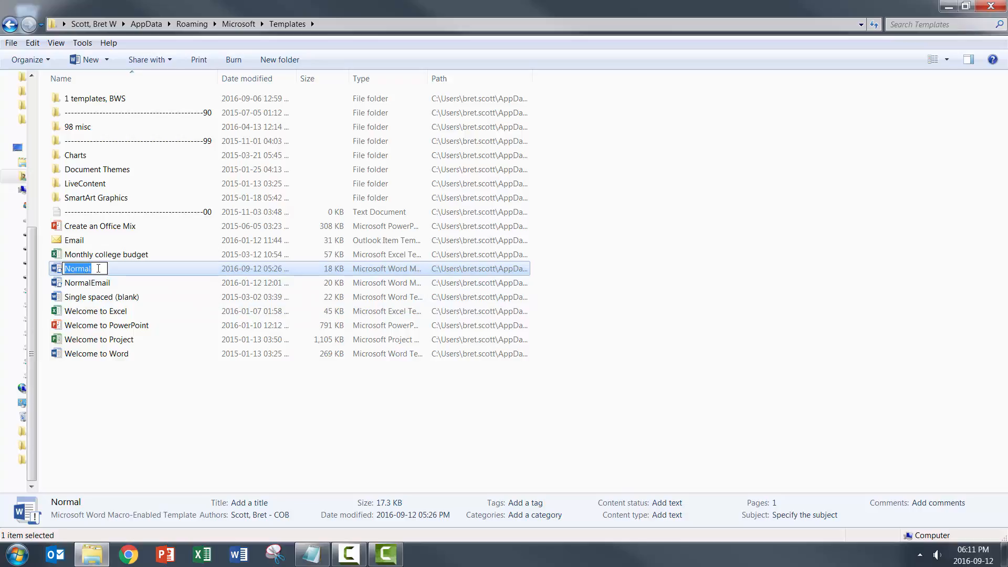
left_click(98, 268)
type("- default")
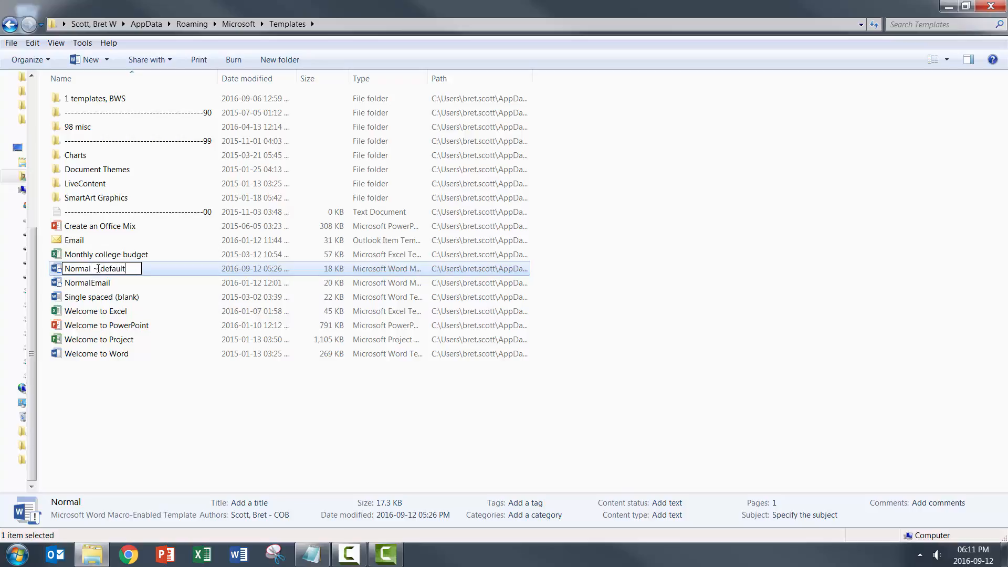
key("Return")
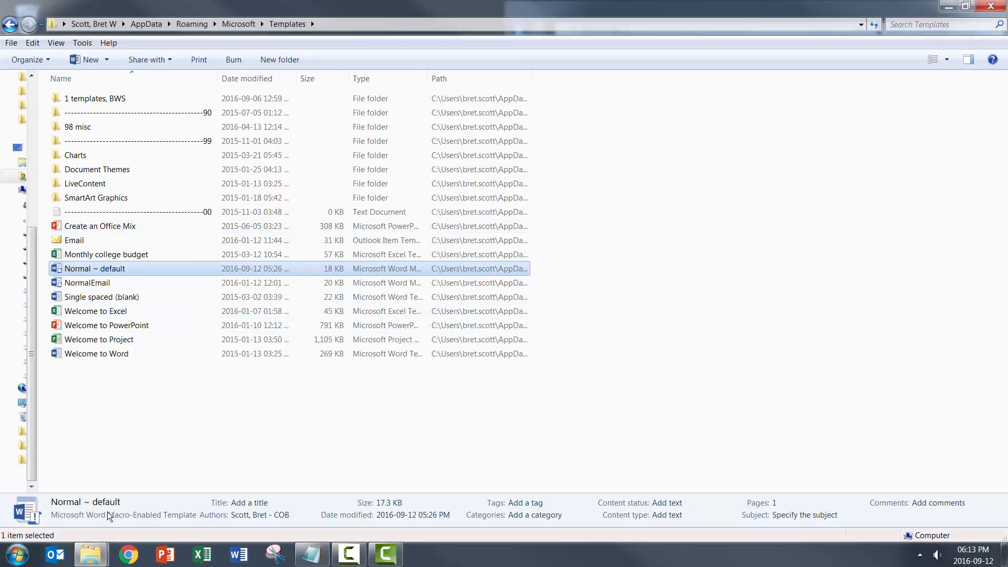
Step: Copy the "Normal, bws" template from the Word setup folder into the Templates folder
left_click(90, 554)
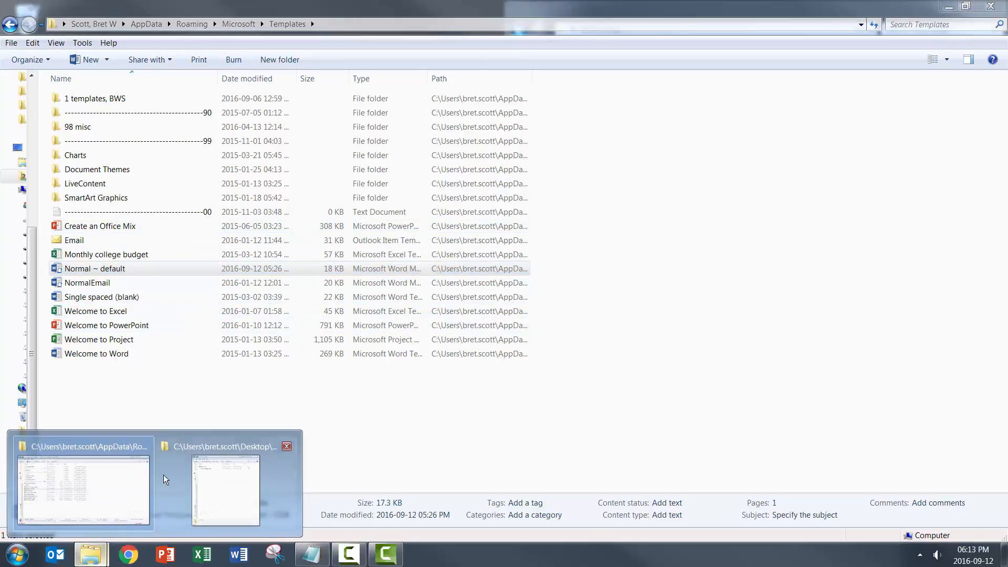
left_click(222, 492)
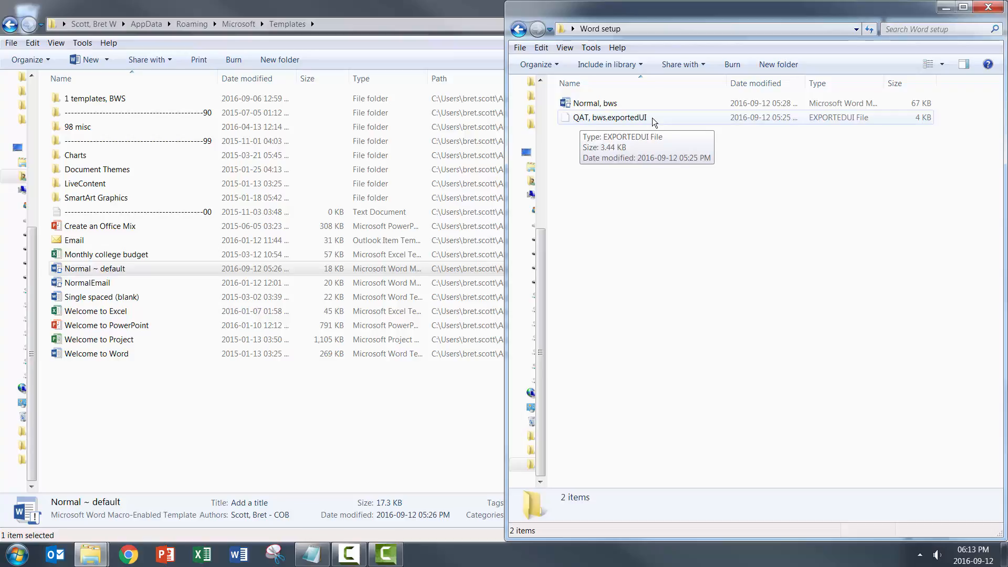
left_click(598, 104)
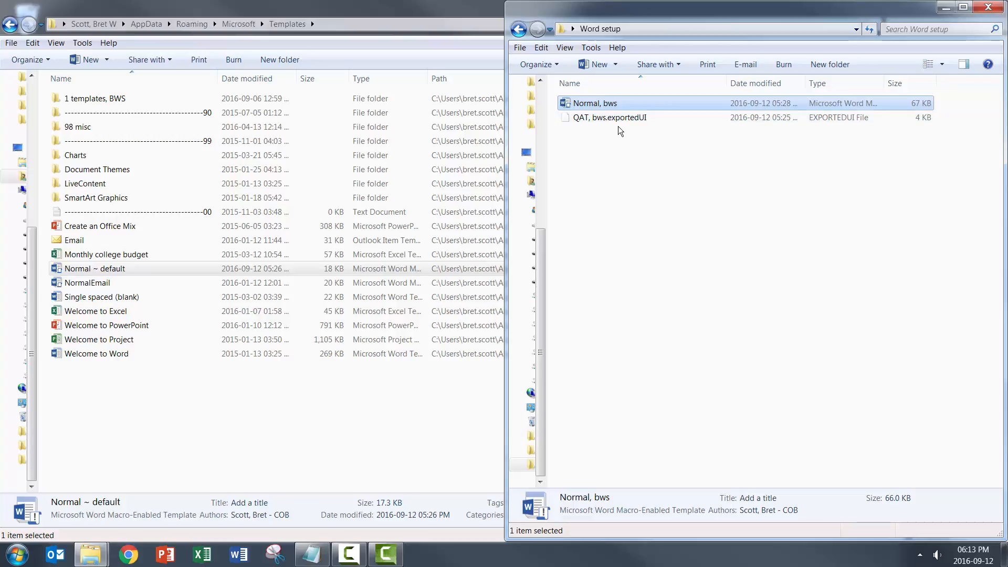
left_click(106, 386)
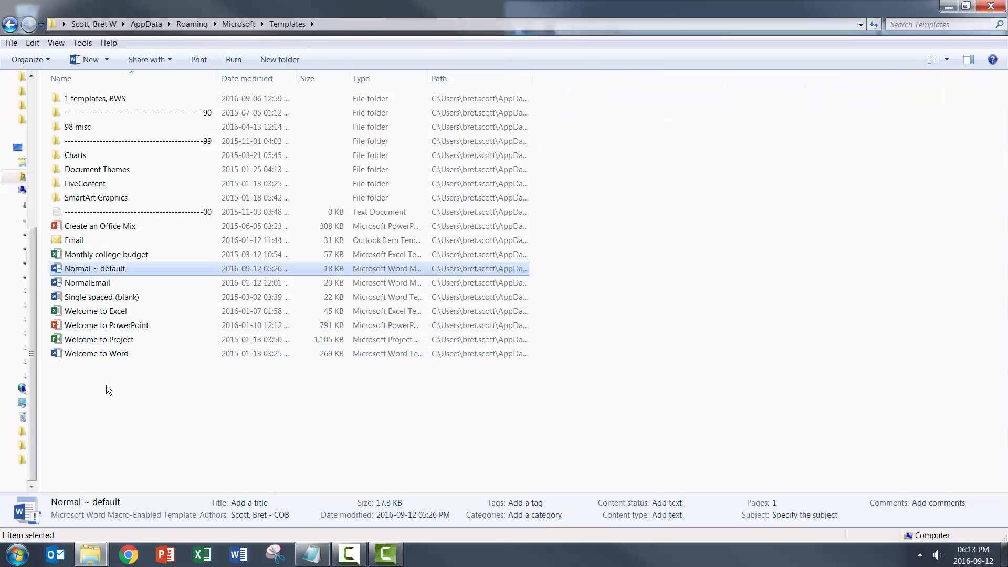
left_click(109, 390)
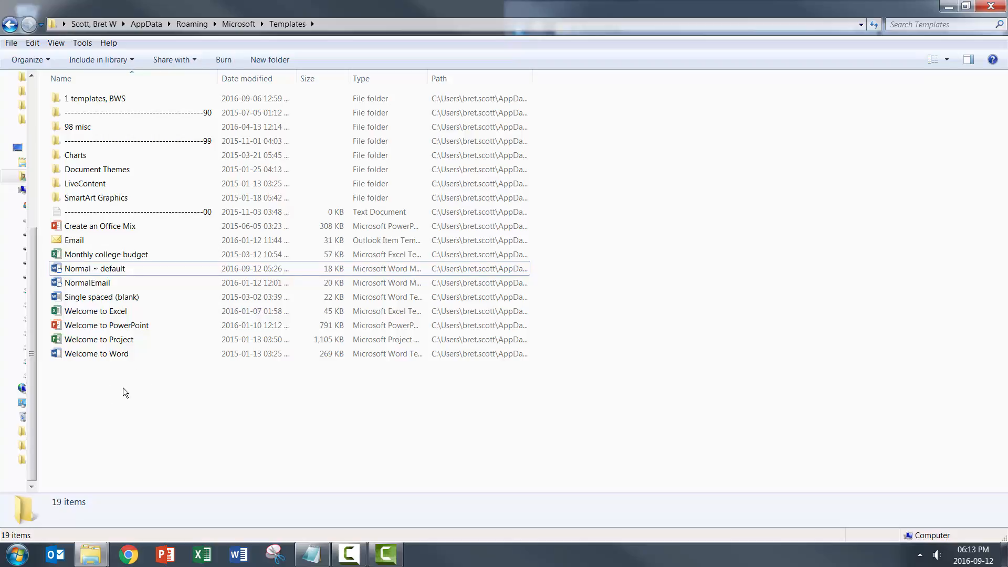
key("ctrl+v")
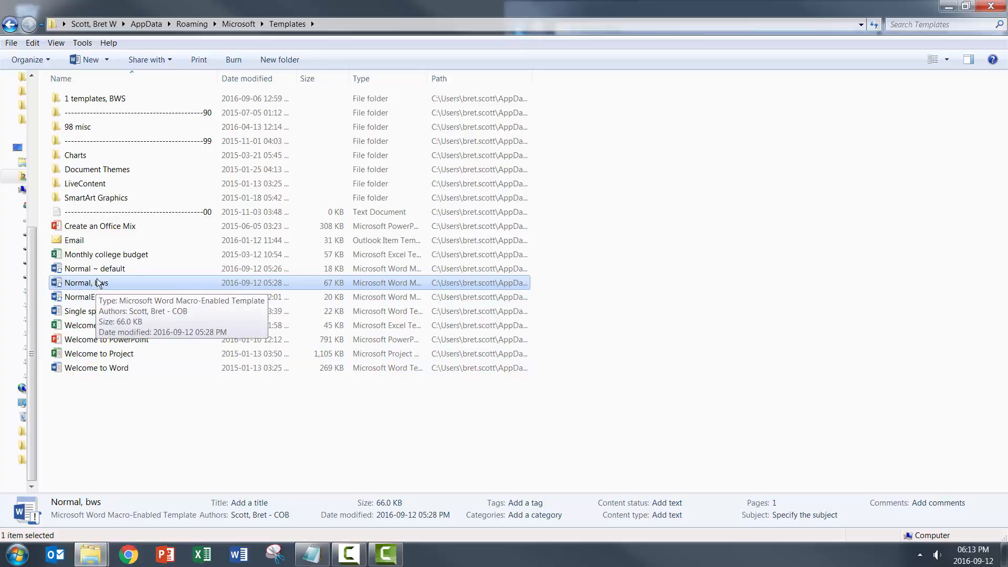
Step: Rename the "Normal, bws" template in the Templates folder as "Normal"
left_click(111, 284)
left_click(111, 284)
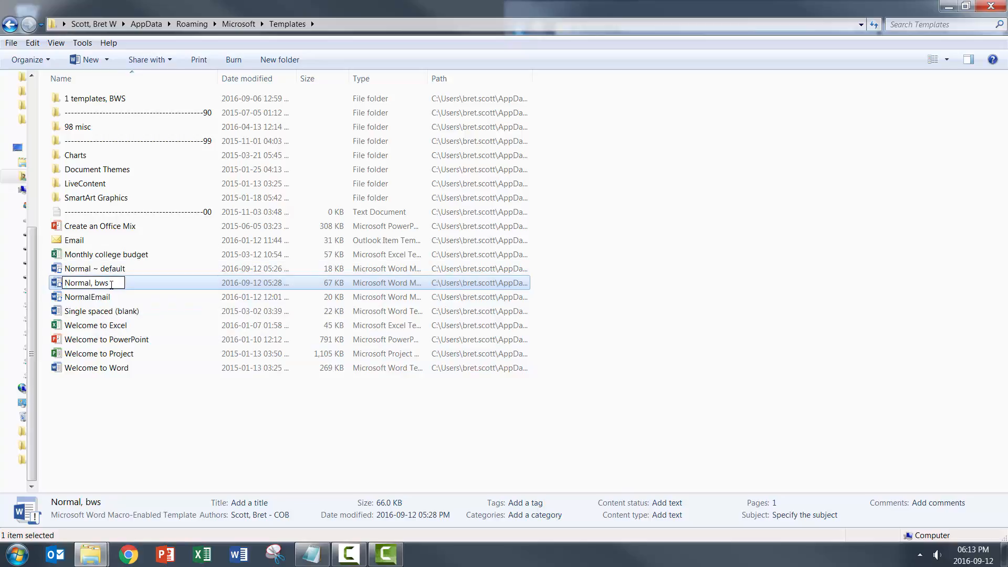
key("BackSpace")
key("BackSpace")
key("BackSpace")
key("BackSpace")
key("BackSpace")
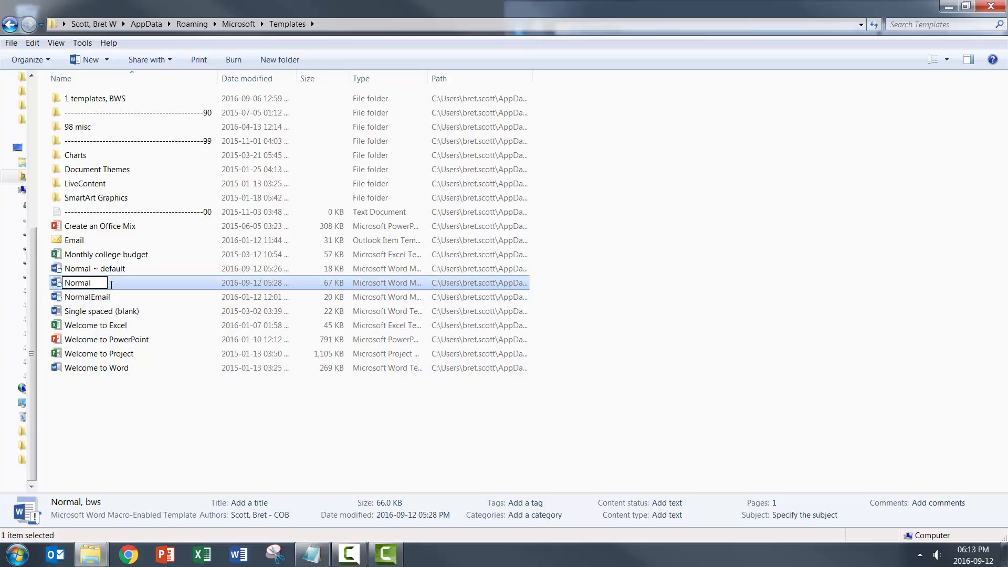
key("Return")
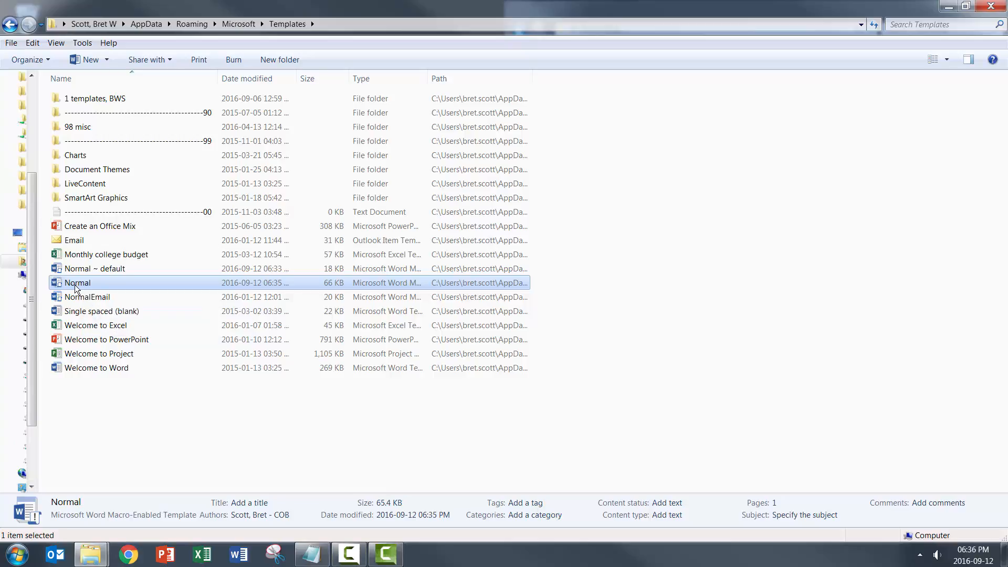
Step: Launch Word with a new blank document, look back at the Templates folder, and return to the document
left_click(239, 555)
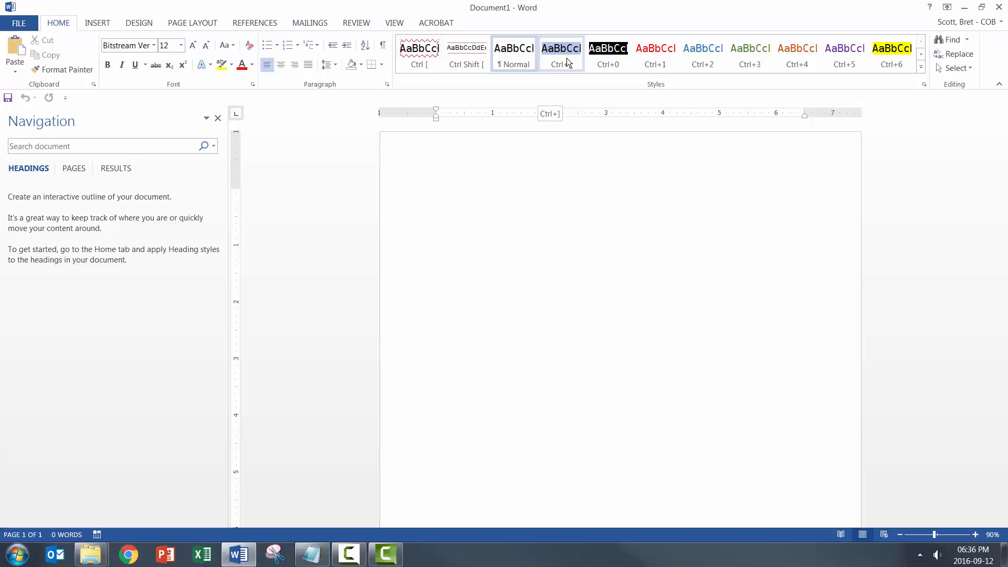
key("alt+Tab")
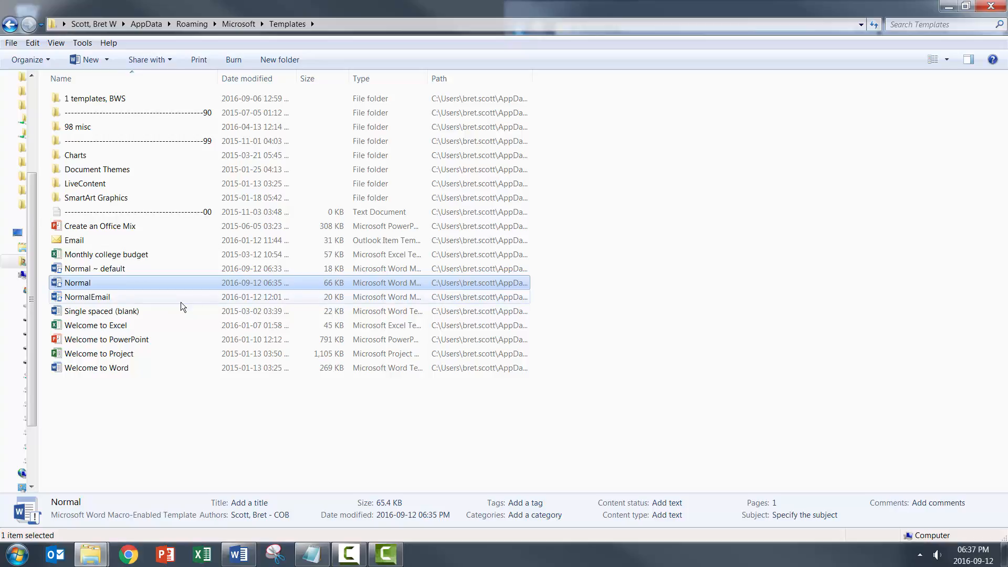
left_click(237, 556)
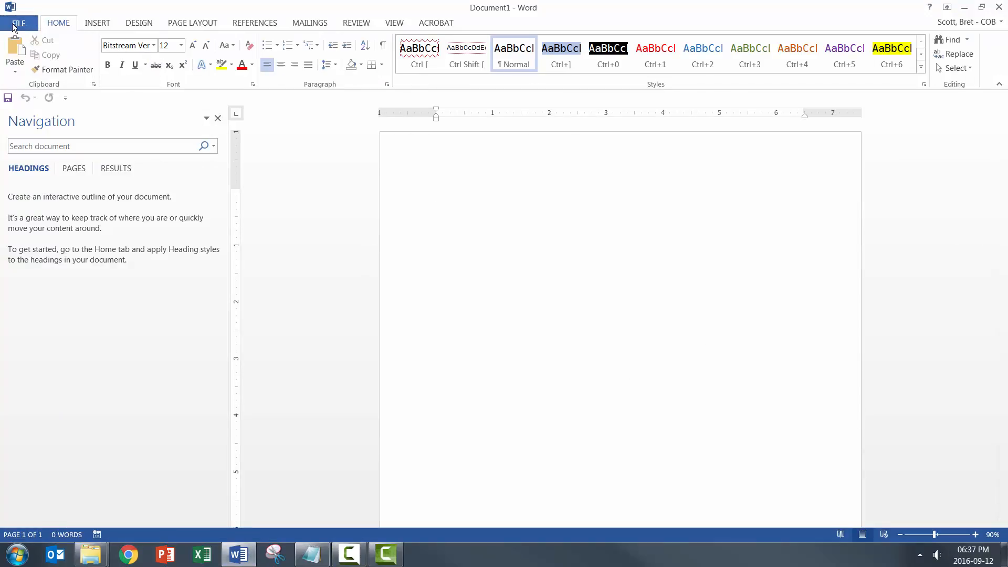
Step: Import the Quick Access Toolbar customization file "QAT, bws.exportedUI" from the Word setup folder, replacing all existing Ribbon and toolbar customizations
left_click(26, 24)
left_click(43, 318)
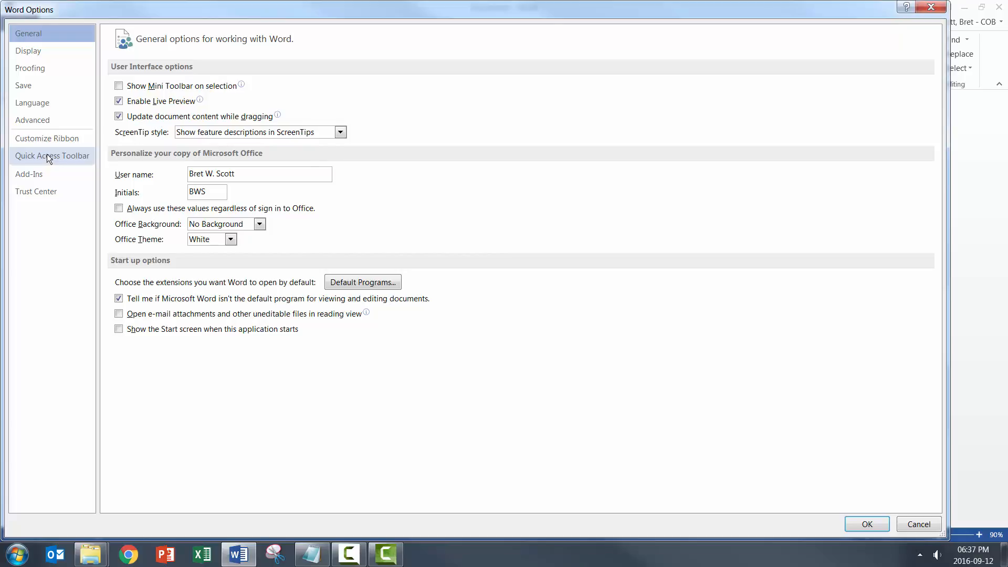
left_click(47, 155)
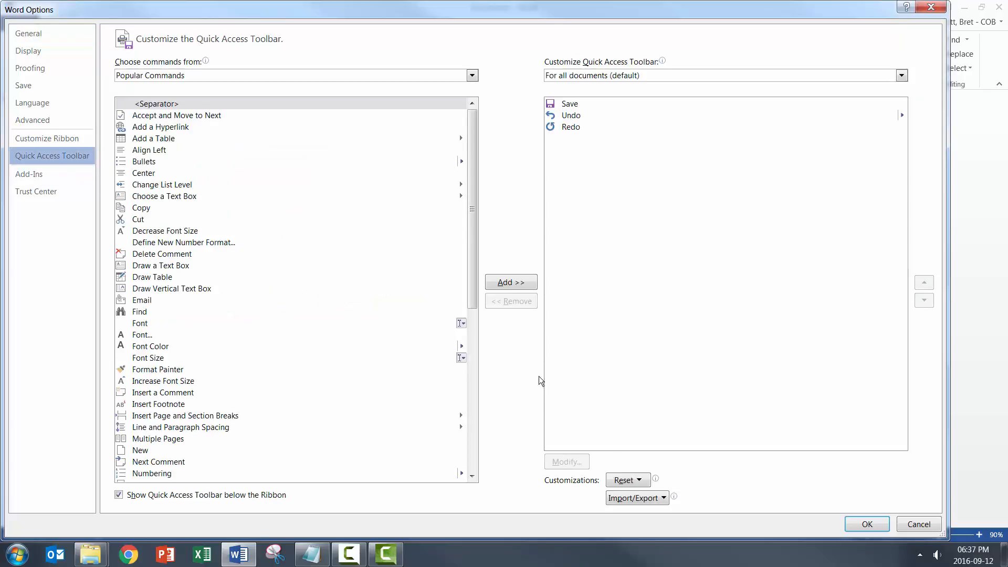
left_click(639, 498)
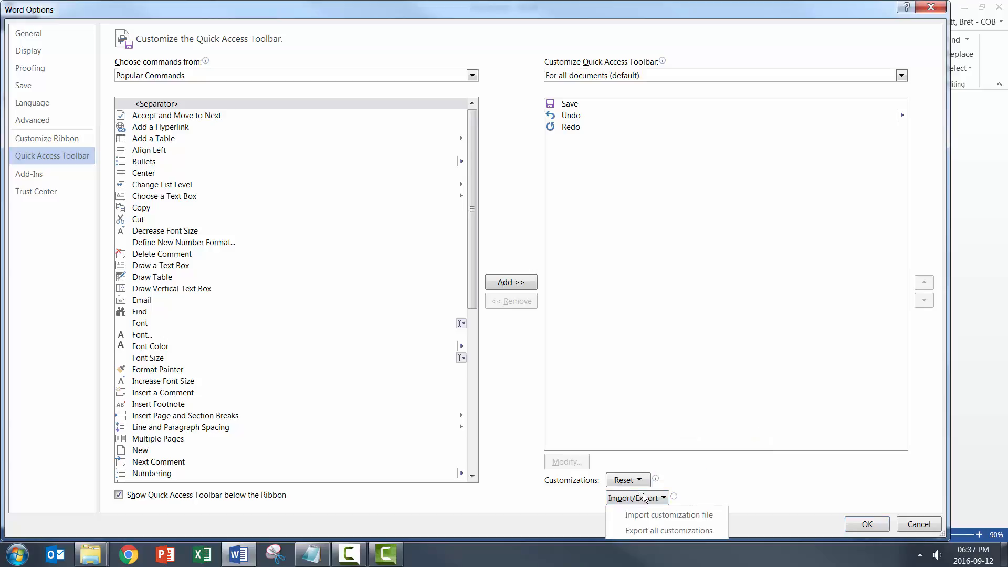
left_click(654, 512)
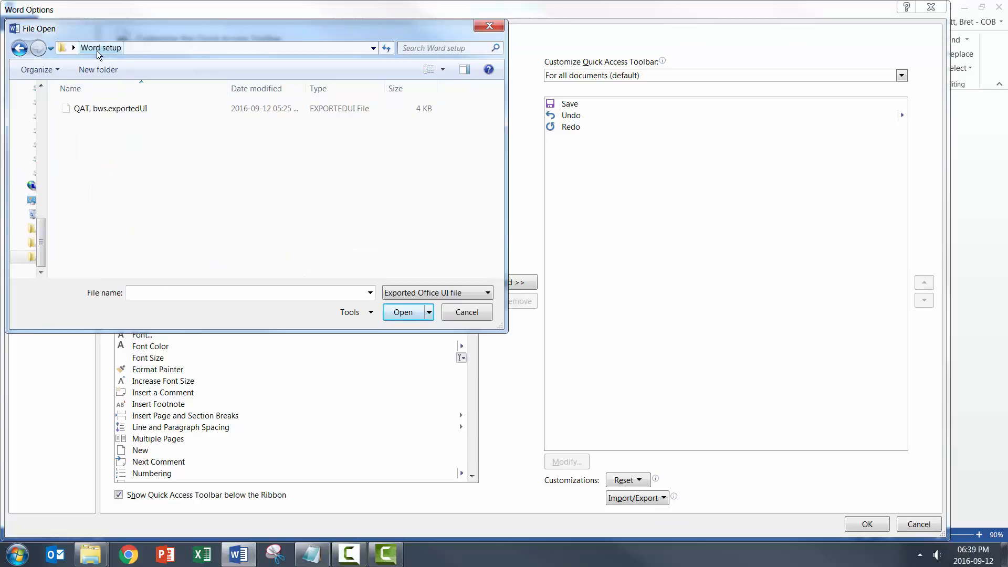
left_click(87, 113)
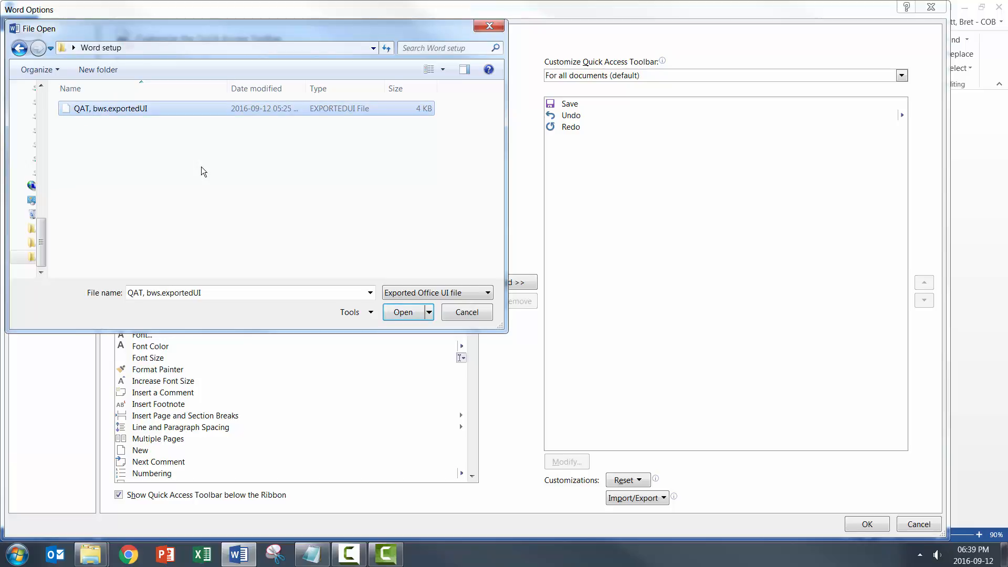
left_click(403, 312)
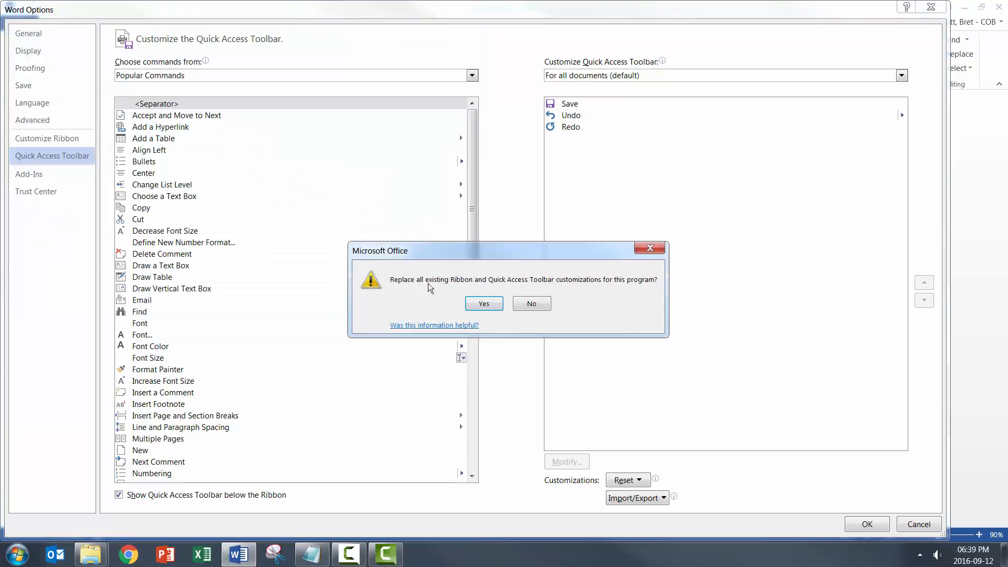
left_click(484, 303)
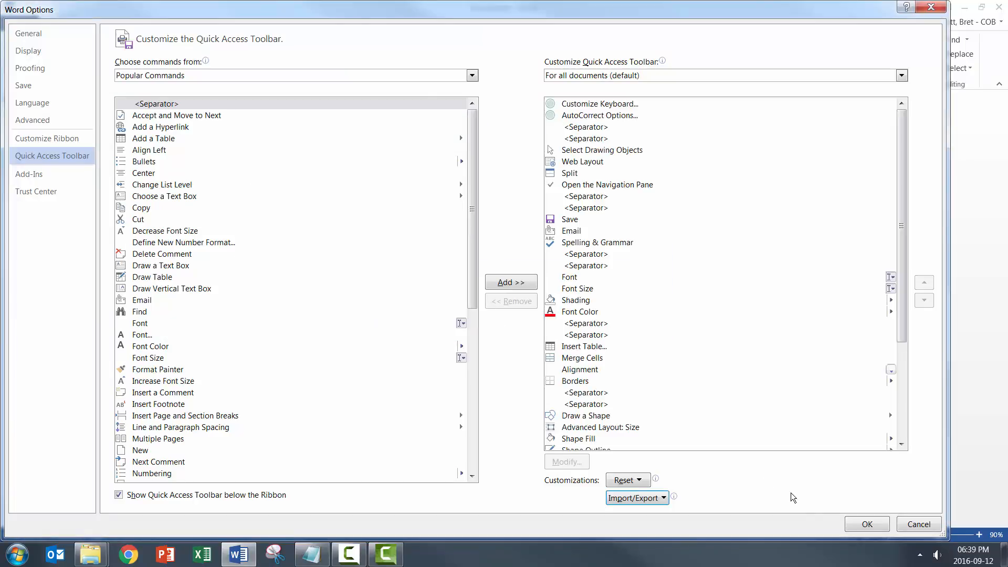
left_click(867, 524)
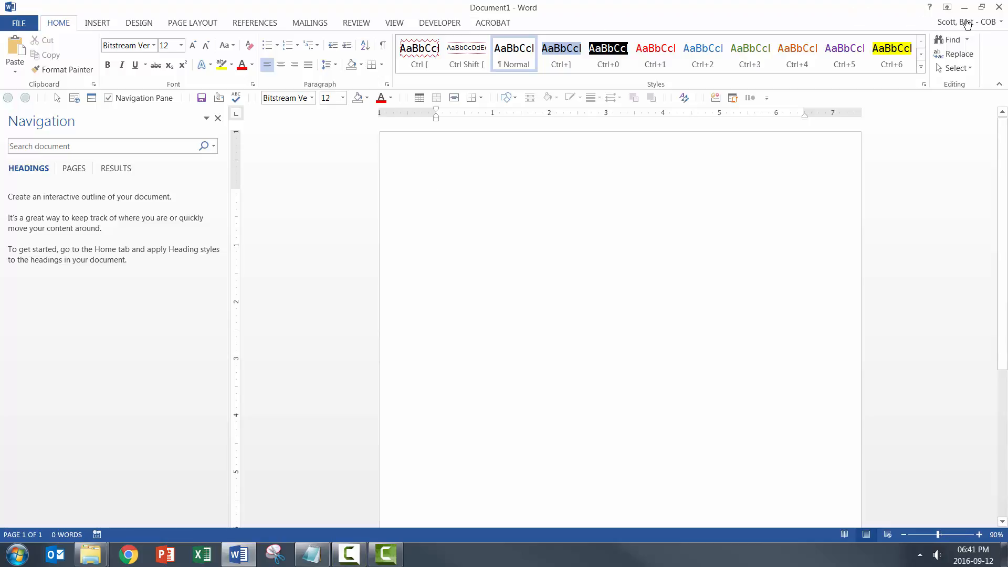
Step: Close Word and relaunch it to check the customized toolbar in a new blank document
left_click(1001, 8)
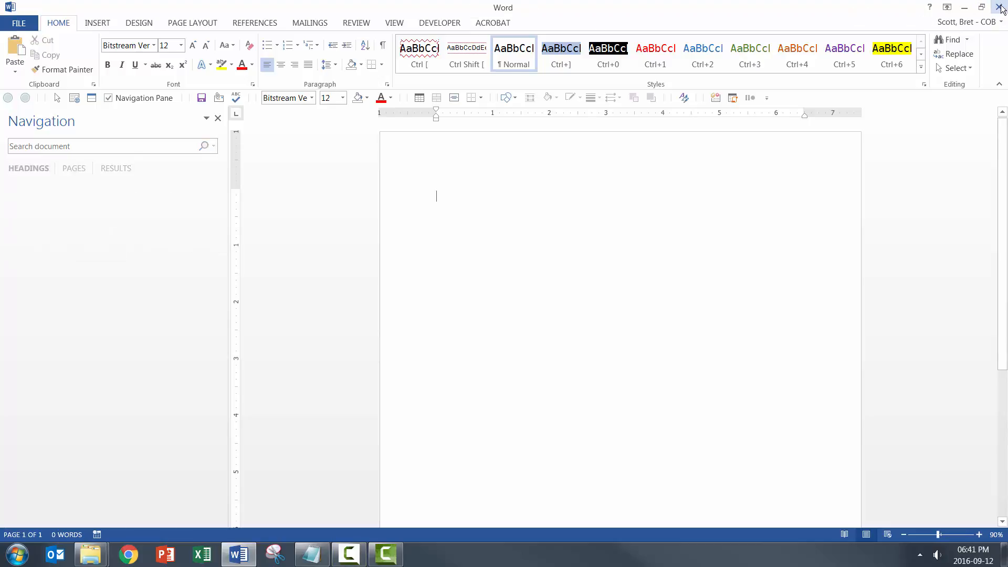
left_click(1001, 8)
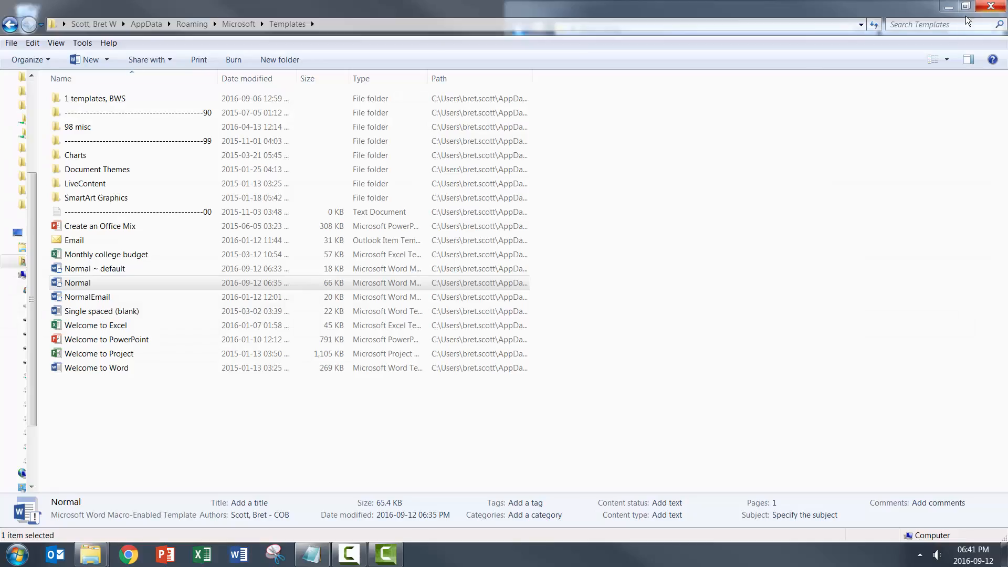
left_click(240, 554)
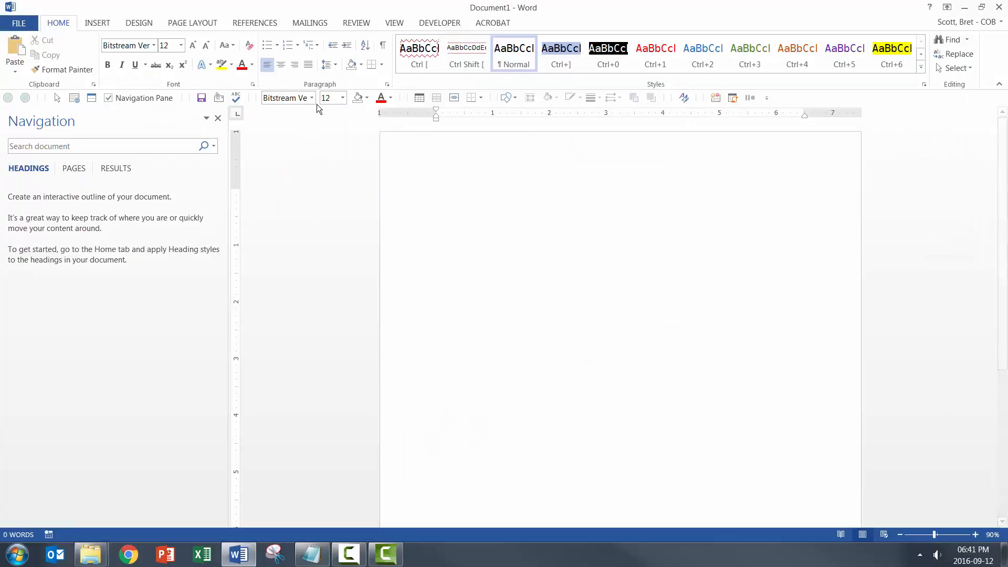